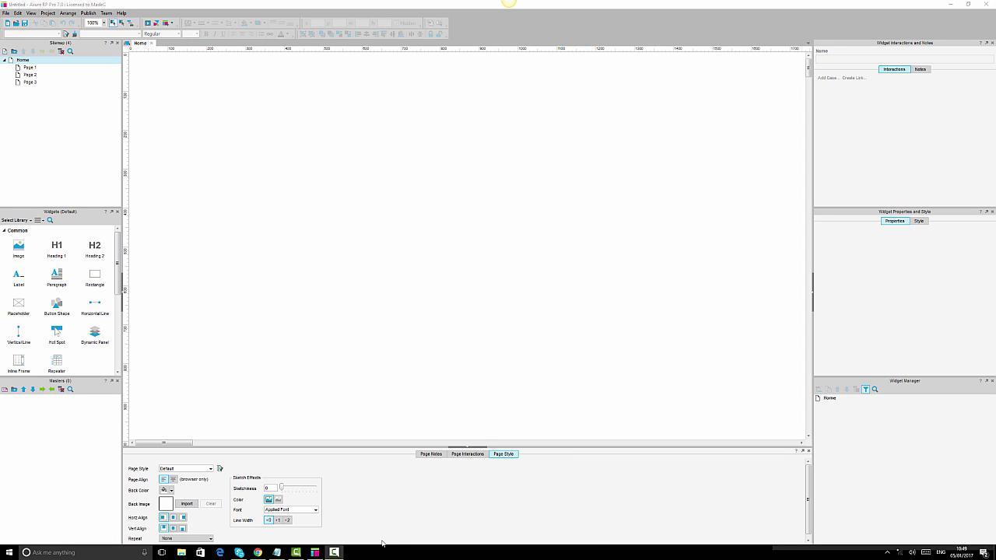
Bring up the 1shopmarket home page in Chrome, checking the basket and dismissing the empty-basket message.
left_click(257, 553)
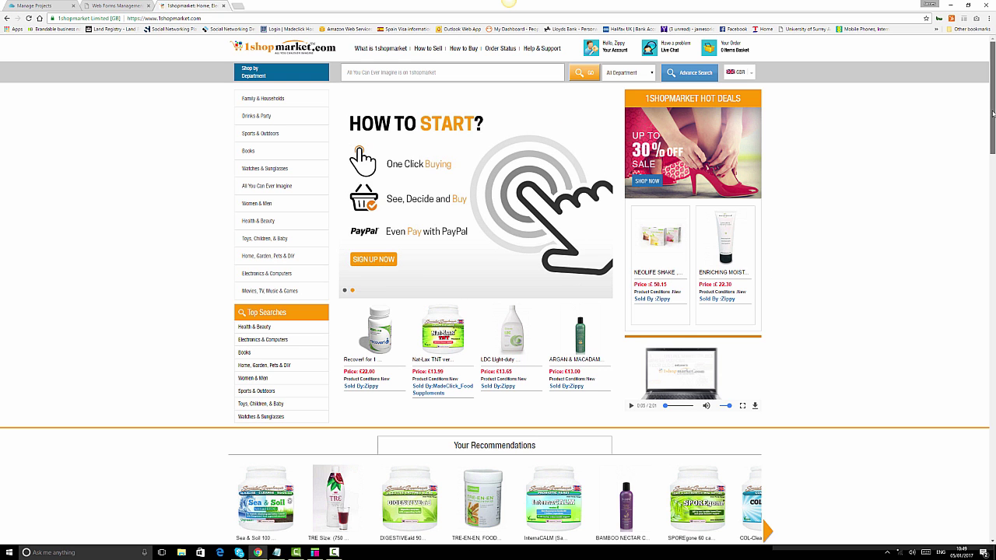
left_click_drag(993, 117, 993, 84)
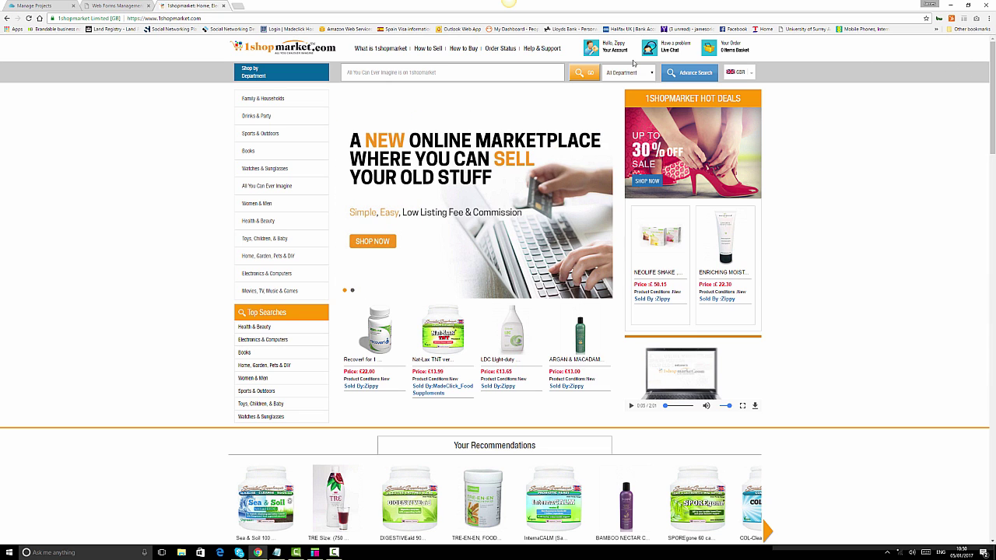
left_click(733, 53)
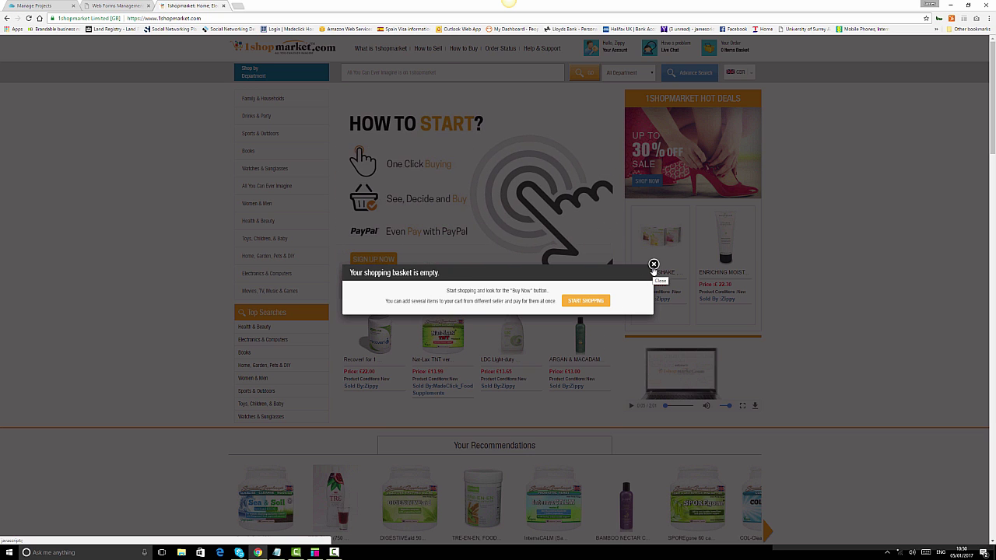
left_click(653, 266)
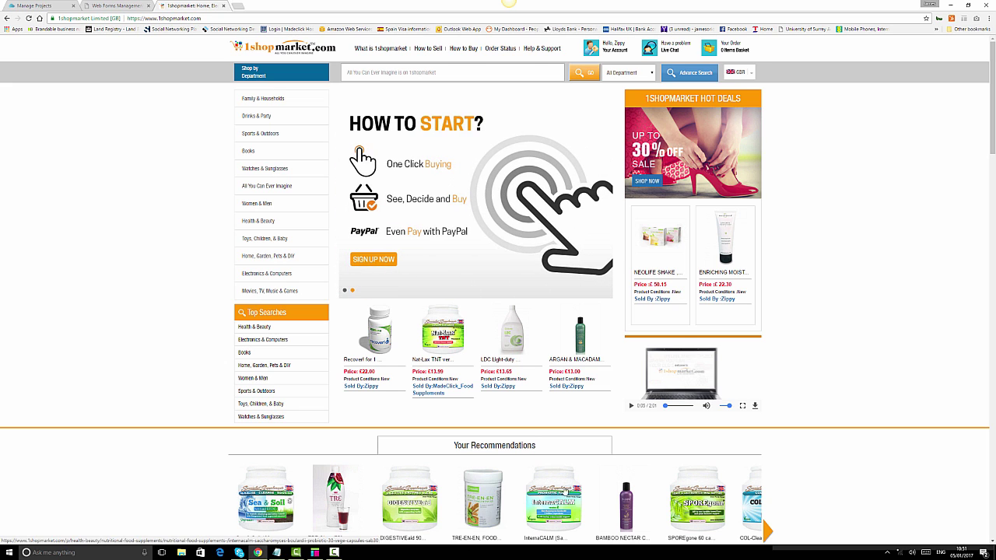
Switch from Chrome back to Axure RP's empty Home page.
left_click(315, 552)
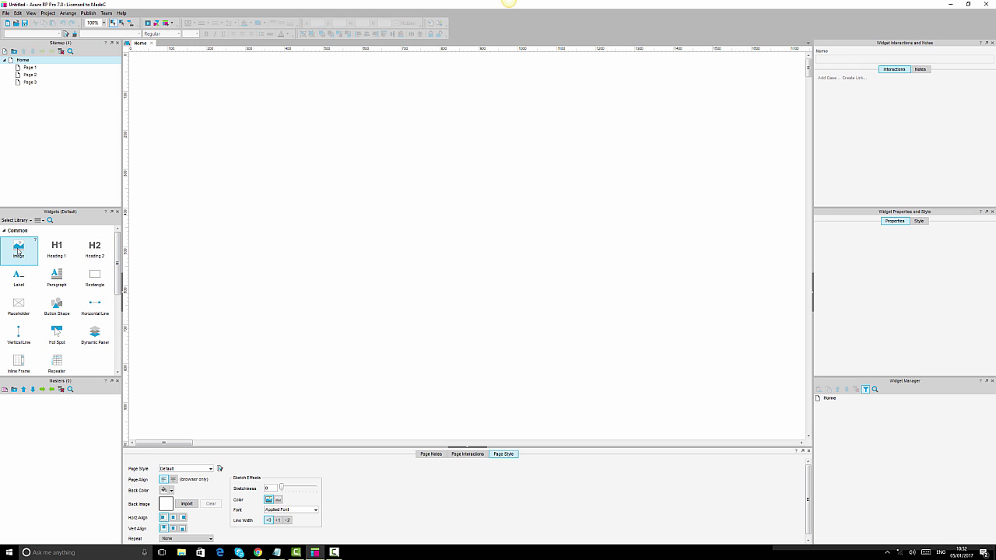
Place a placeholder on the Home page and stretch it into a 960-wide banner block.
mouse_move(20, 251)
left_mouse_down()
mouse_move(49, 244)
mouse_move(14, 253)
left_mouse_up()
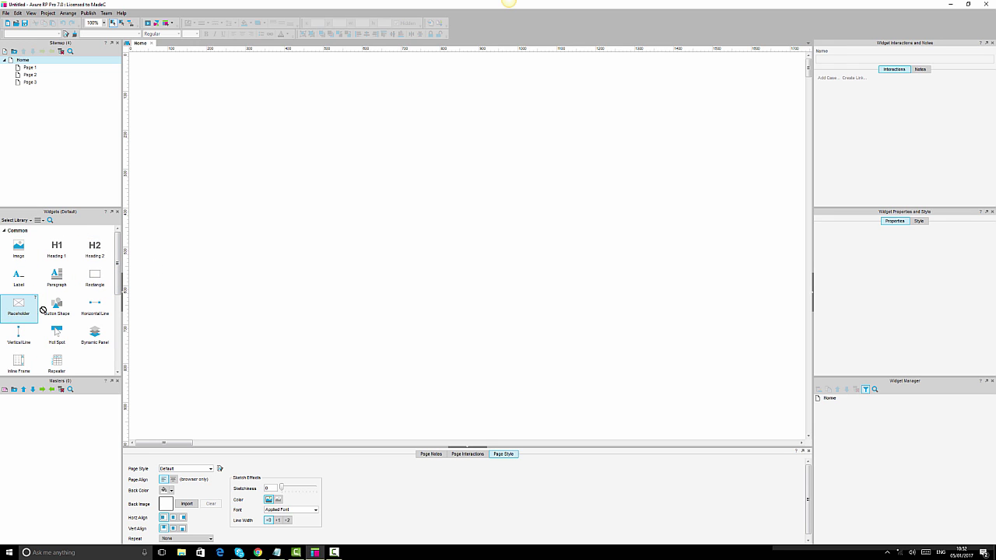
left_click_drag(43, 310, 132, 95)
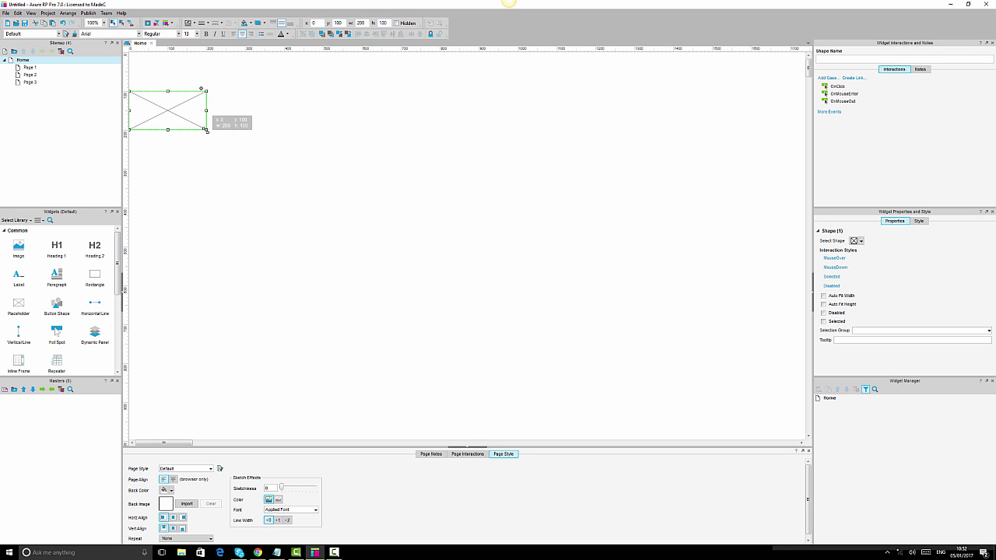
left_click_drag(207, 129, 450, 261)
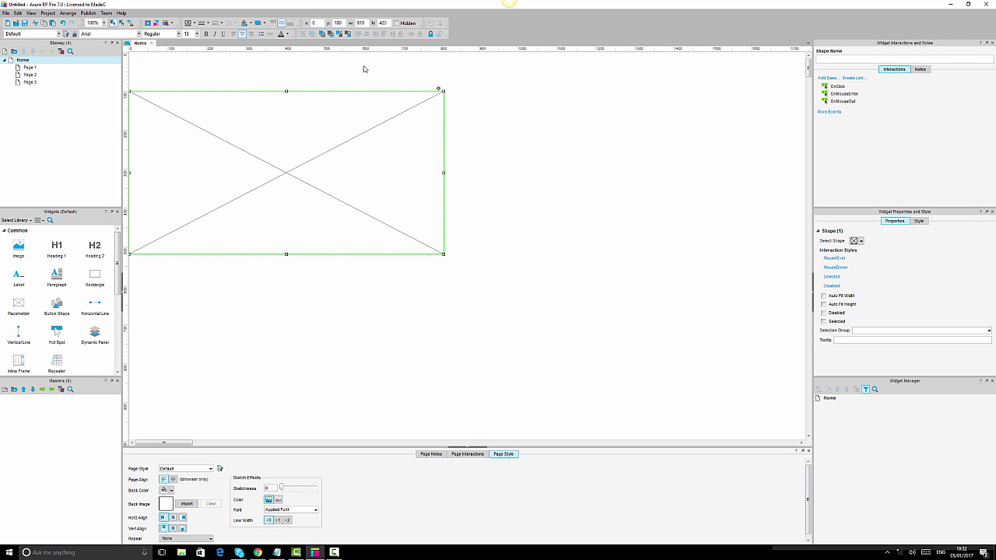
double_click(362, 24)
type("960")
key("Return")
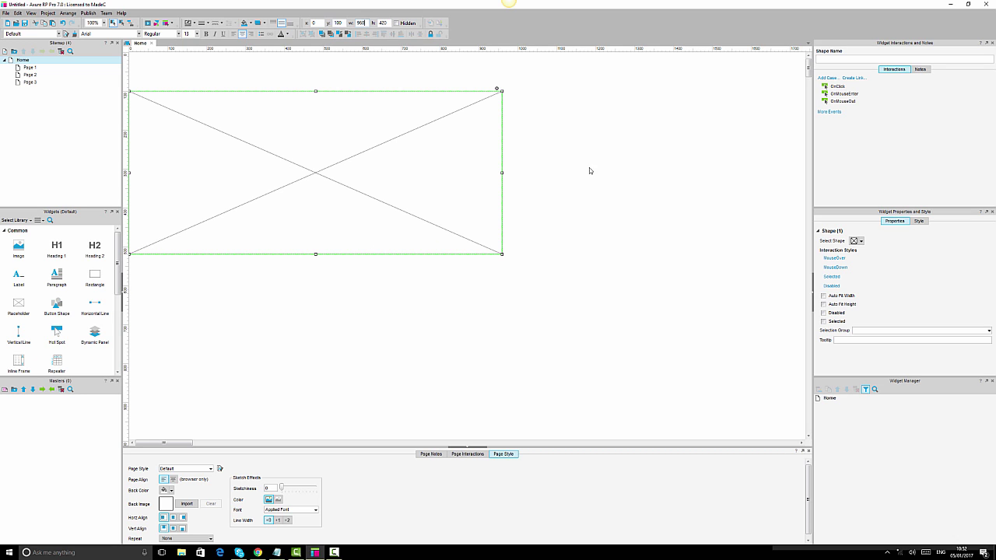
Fill the banner placeholder red and set its line weight to None.
left_click(590, 171)
left_click(327, 129)
left_click(251, 26)
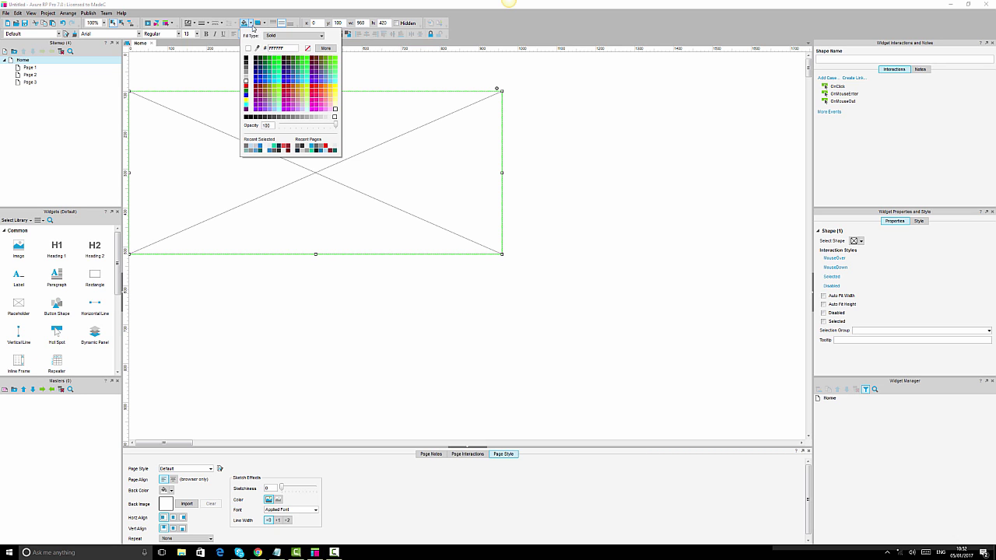
left_click(284, 147)
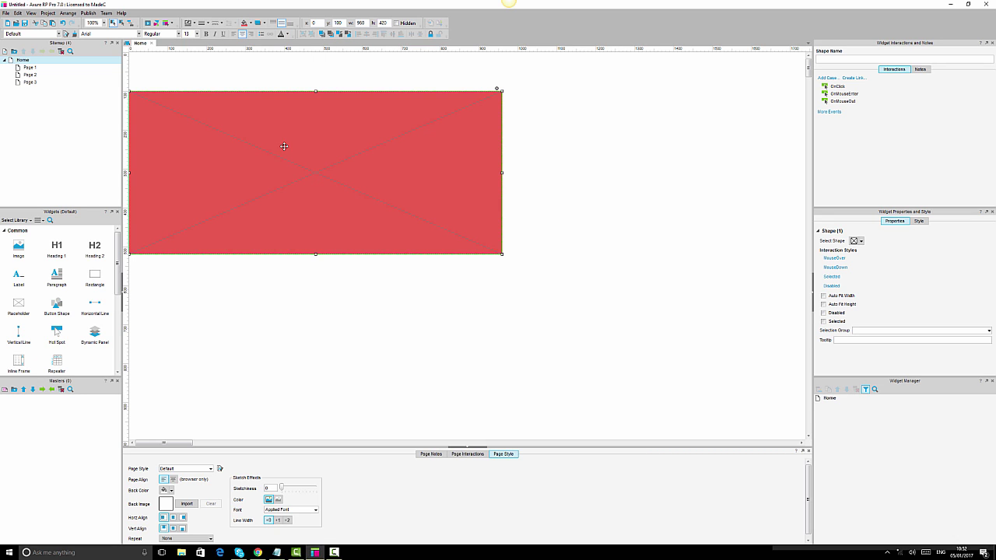
left_click(557, 240)
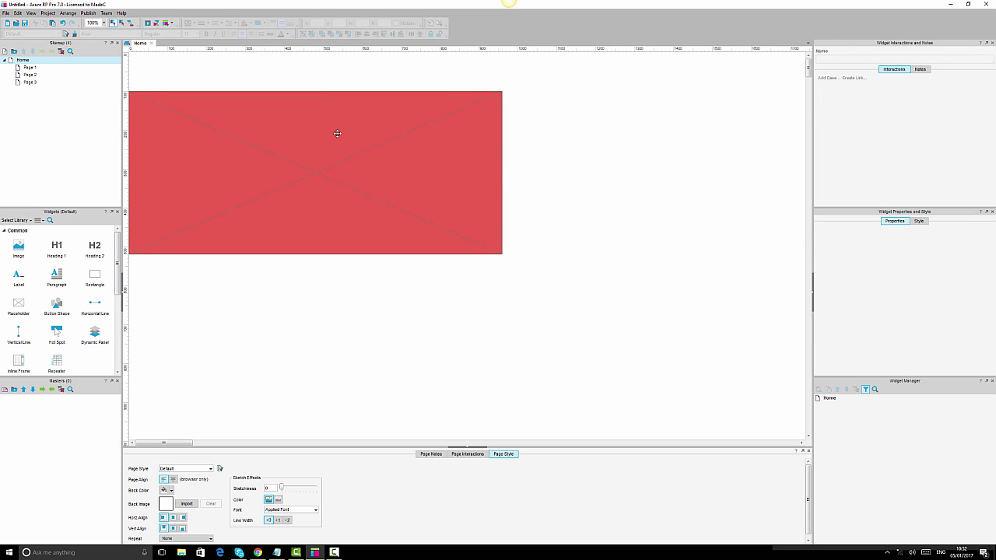
left_click(338, 134)
left_click(206, 24)
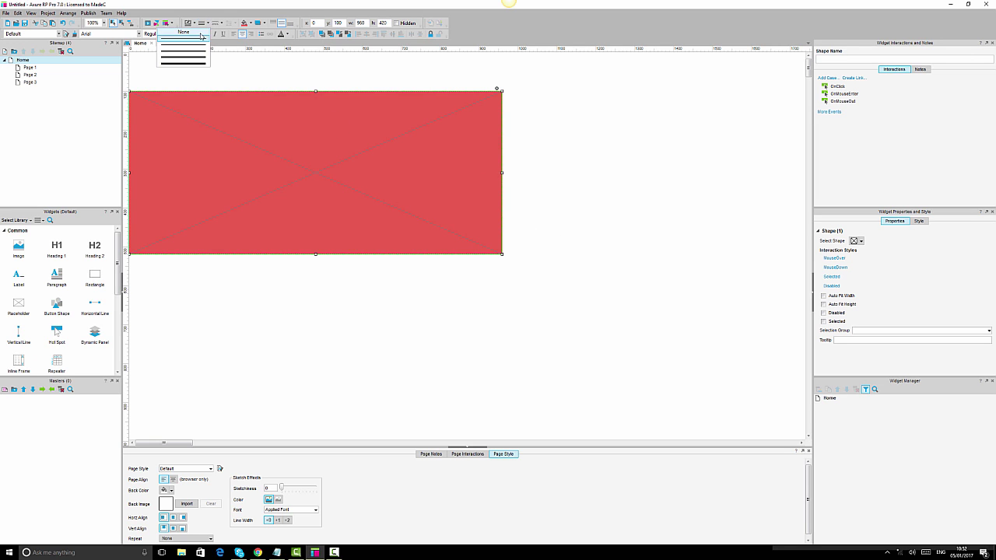
left_click(201, 36)
left_click(625, 158)
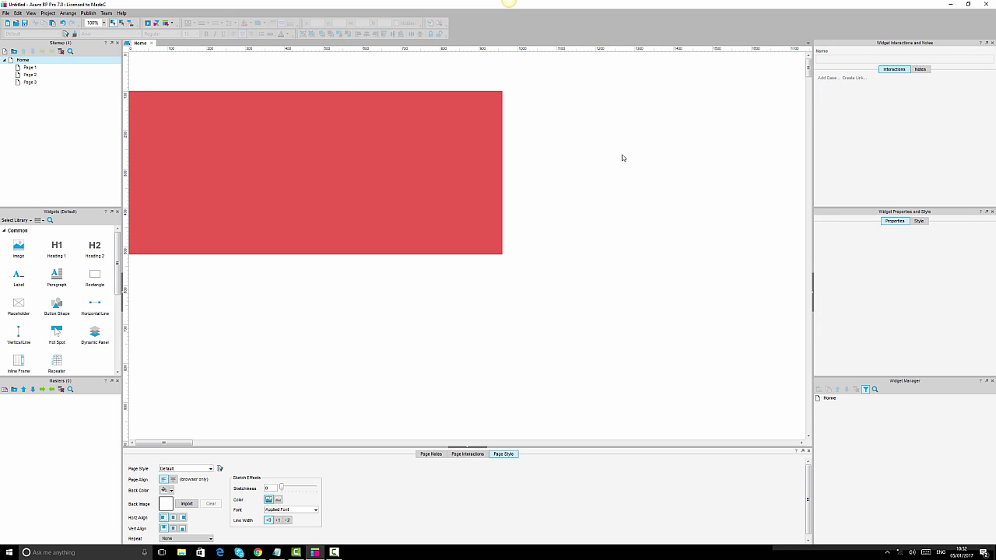
left_click(369, 159)
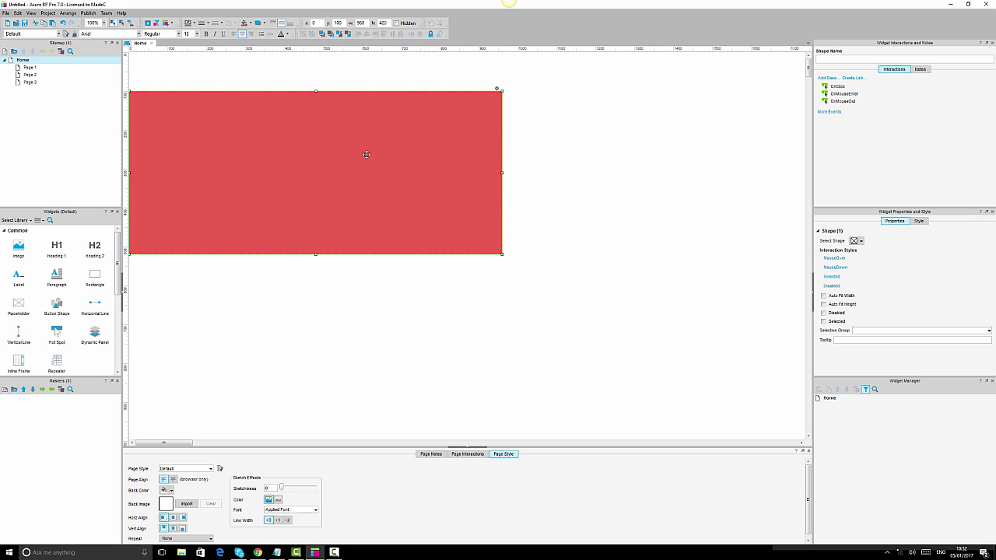
left_click(570, 160)
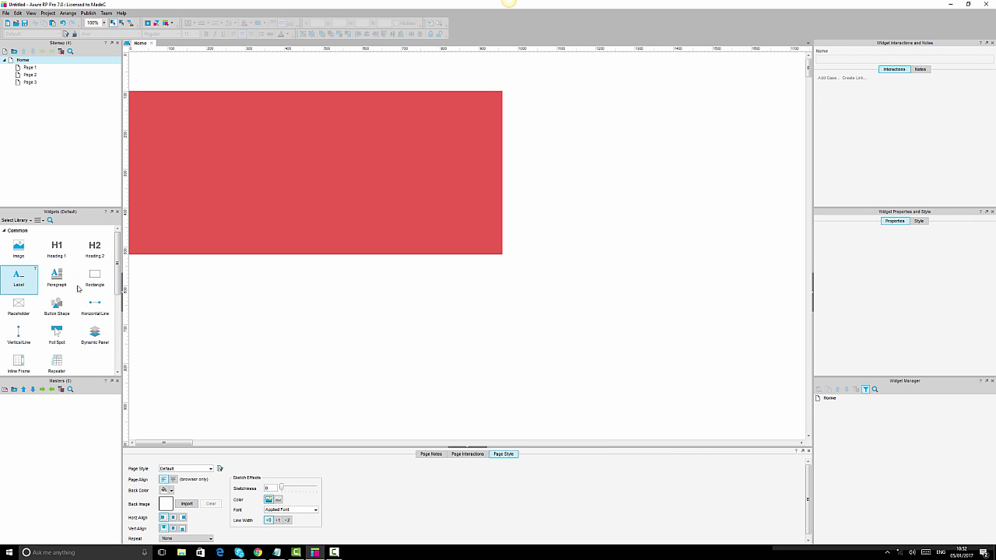
Add a rectangle at x 0, y 0, 960 px wide, filled dark navy, above the banner.
left_click_drag(95, 277, 135, 60)
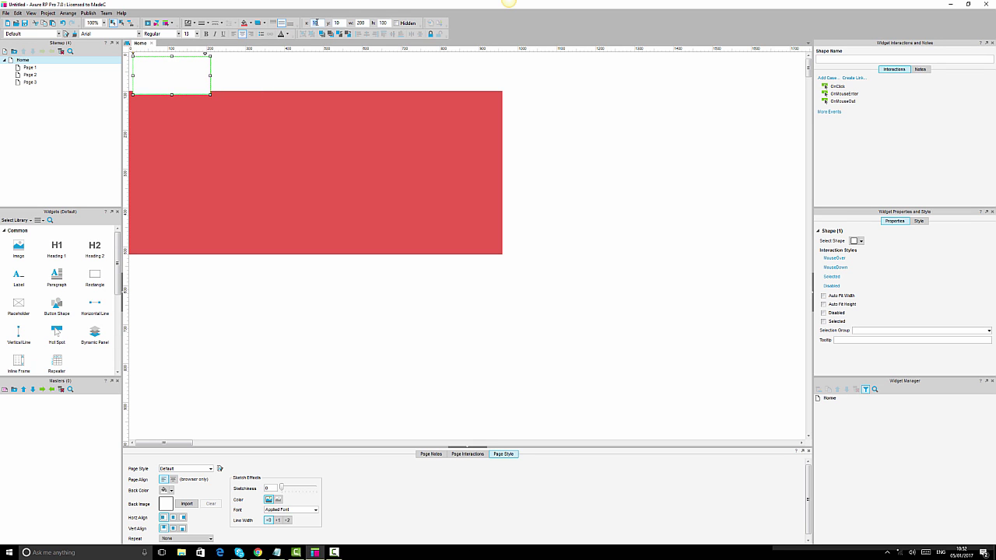
type("0")
key("Tab")
key("Tab")
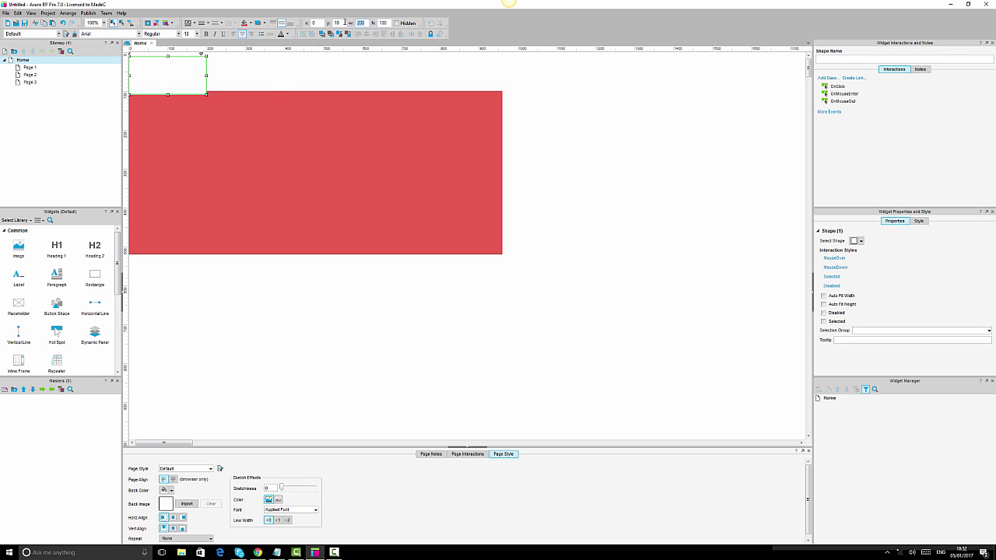
key("shift+Tab")
type("0")
key("Return")
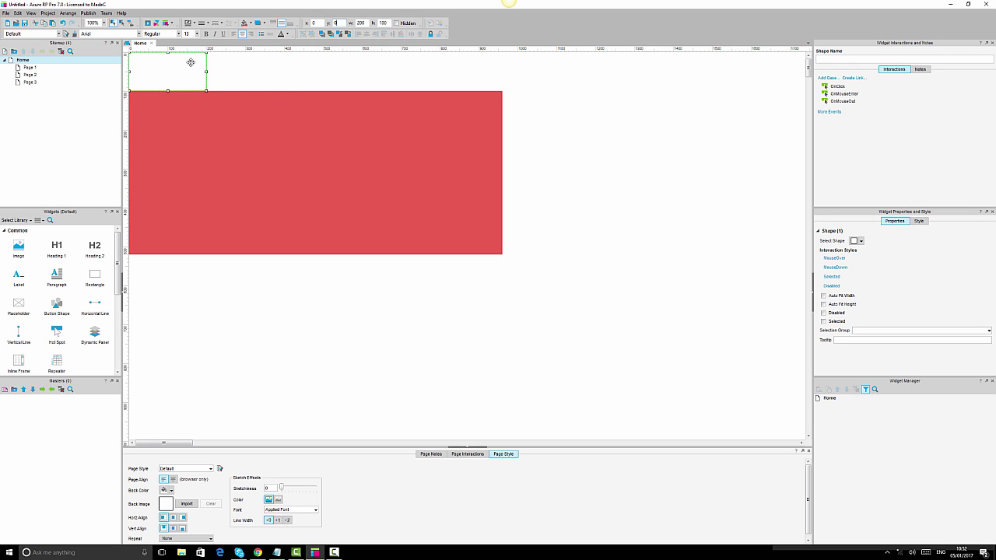
left_click(361, 23)
type("960")
key("Return")
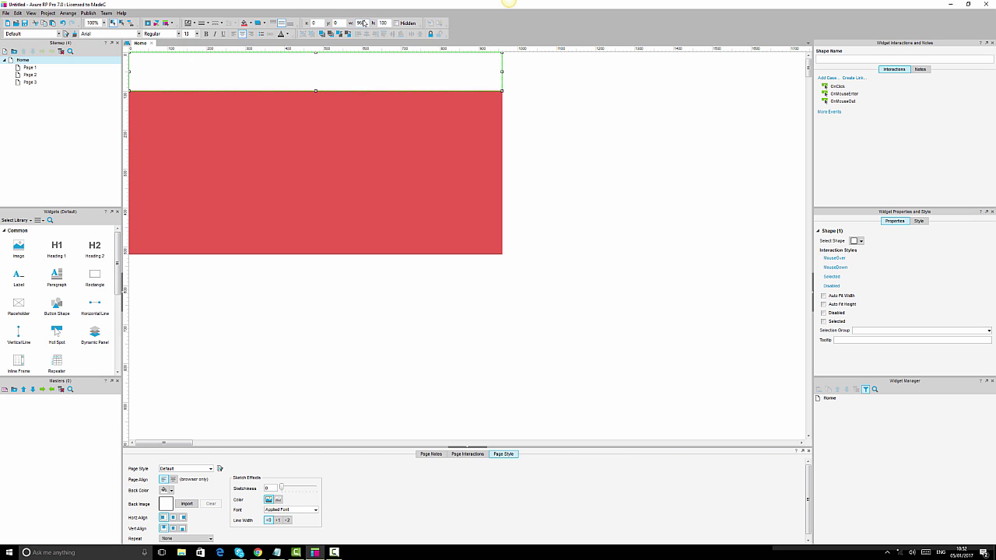
left_click(249, 23)
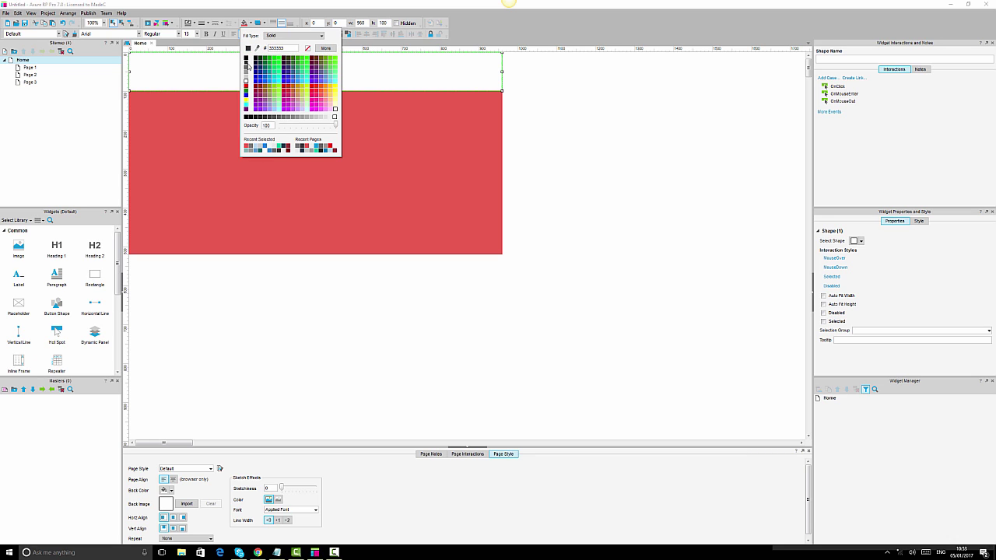
left_click(286, 148)
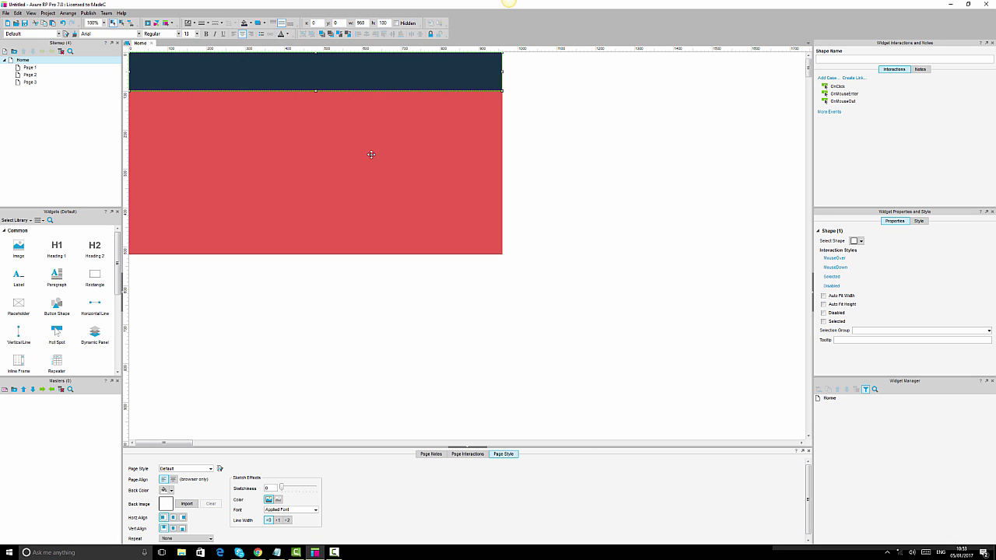
left_click(573, 156)
Make the navy block's Header text white at font size 24.
double_click(384, 78)
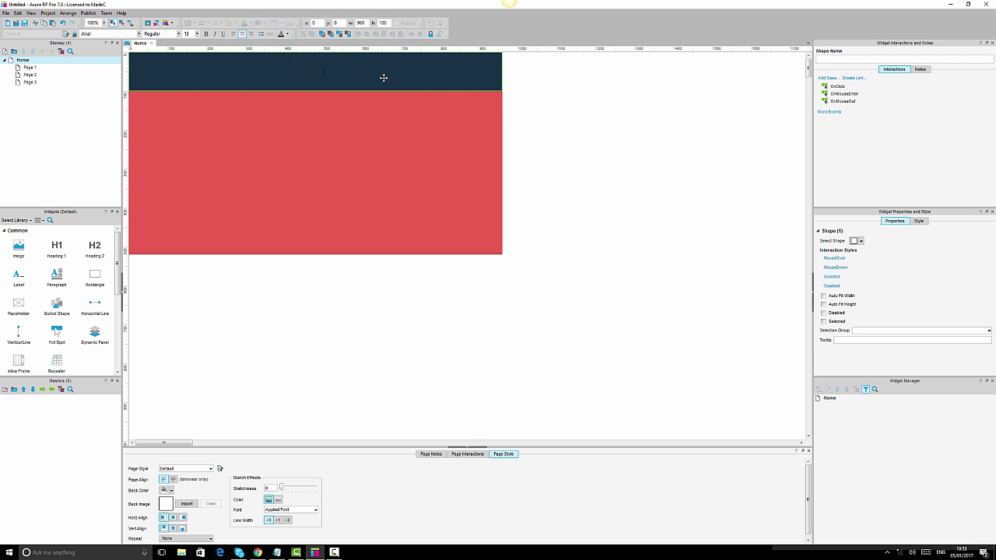
key("Escape")
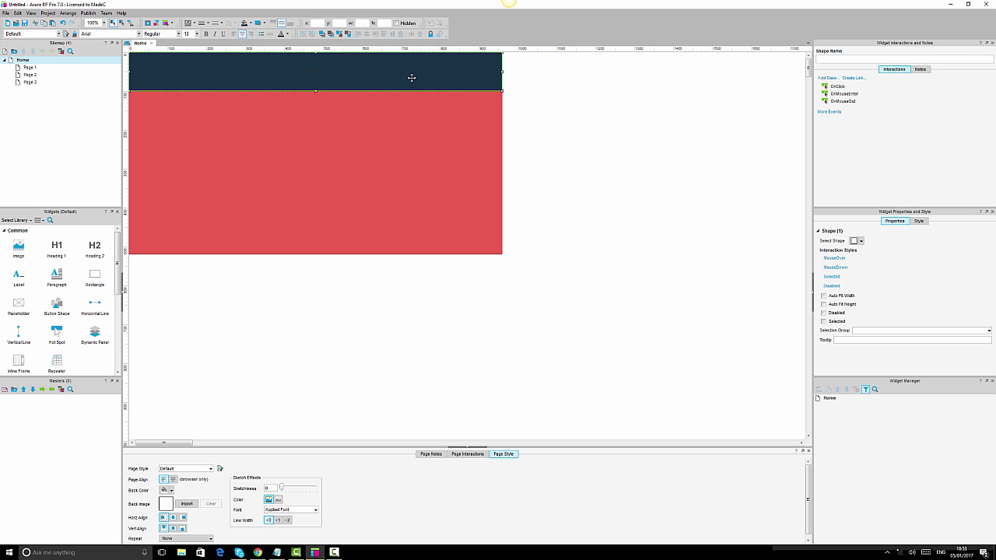
left_click(288, 34)
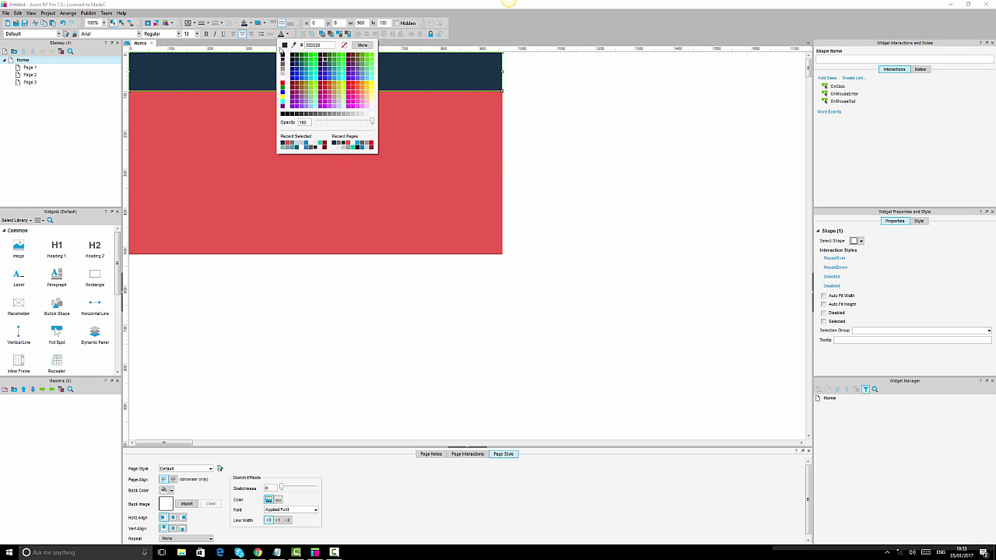
left_click(282, 78)
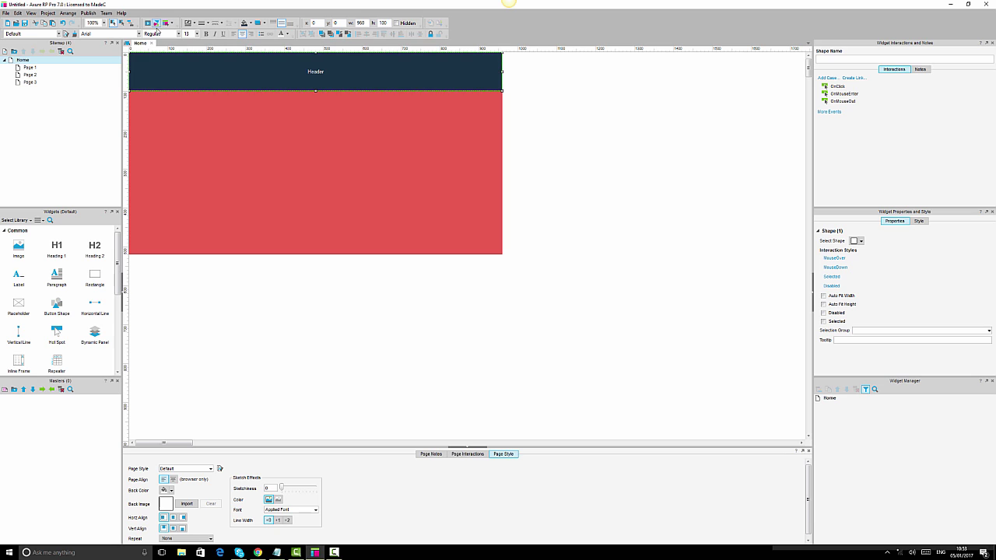
type("24")
key("Return")
Type the label 'Banner' into the red rectangle.
left_click(599, 187)
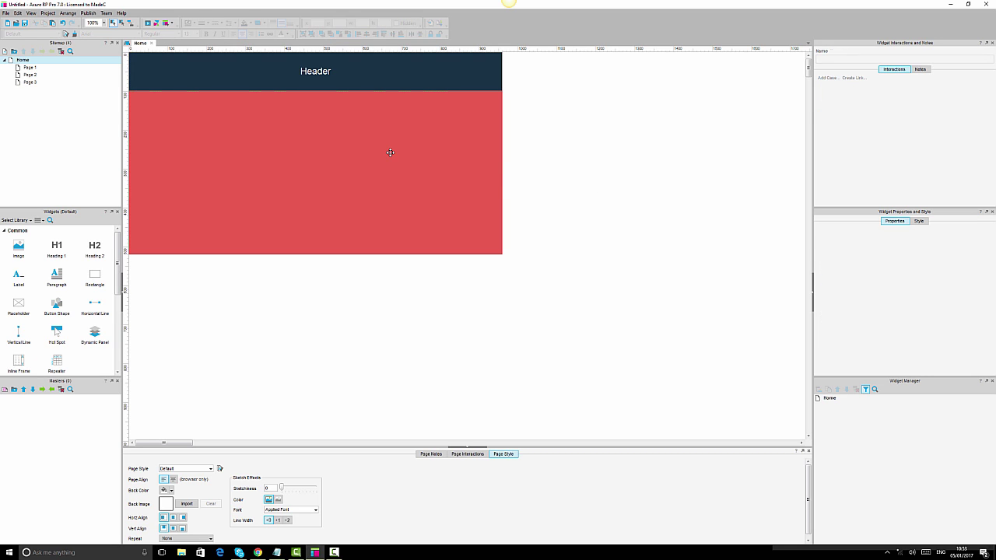
left_click(390, 152)
type("Banner")
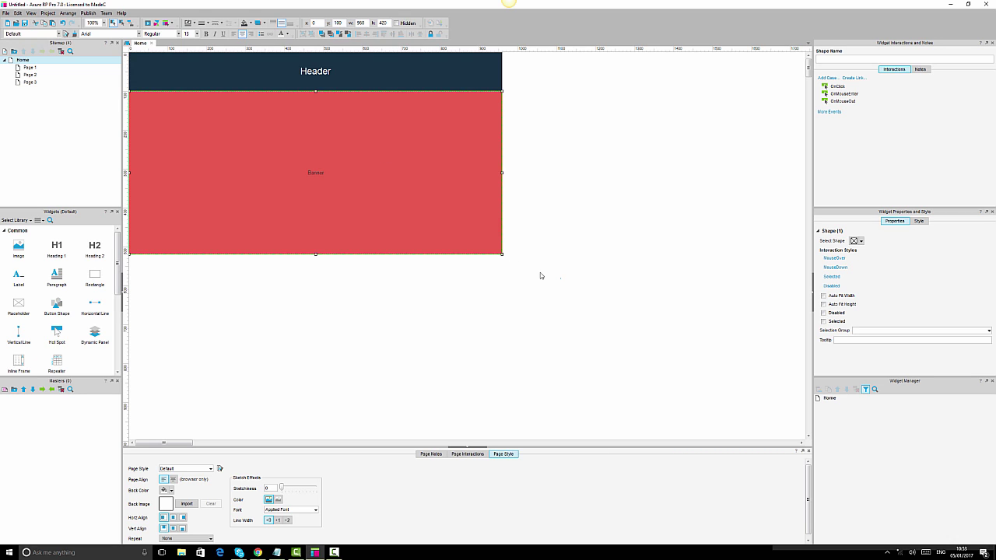
left_click(540, 276)
left_click(300, 211)
Style the Banner text as Maven Pro, size 24, in white.
double_click(129, 34)
type("Maven Pro")
left_click(185, 34)
type("24")
key("Return")
left_click(283, 33)
left_click(555, 164)
left_click(413, 138)
Use Convert to Dynamic Panel on the red Banner rectangle's context menu.
right_click(440, 153)
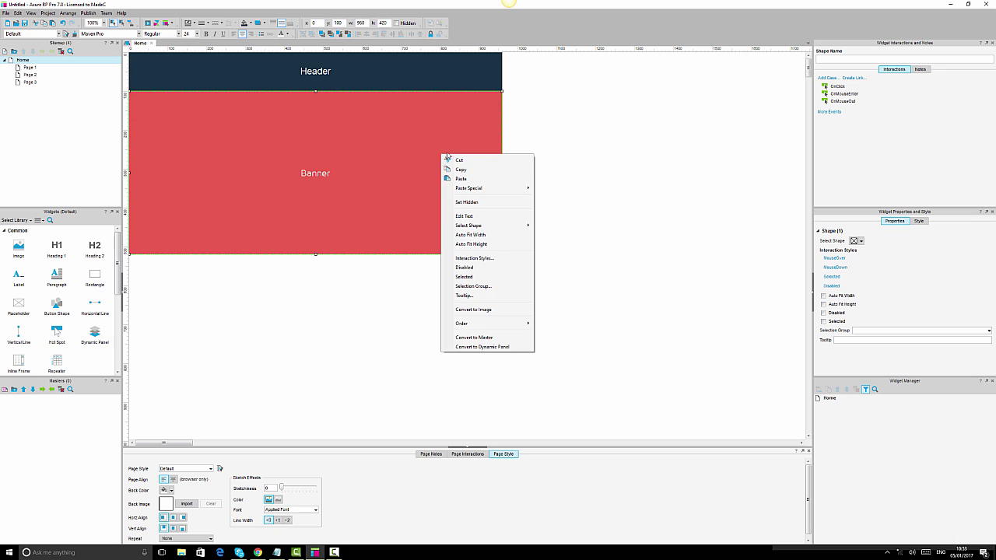
left_click(506, 347)
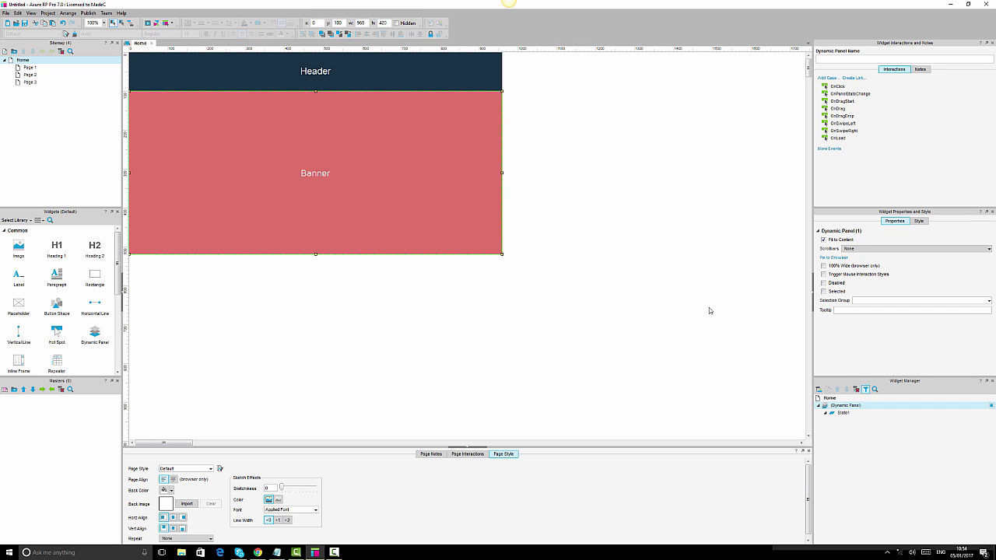
Open the Dynamic Panel State Manager from the panel's row in the Widget Manager.
mouse_move(846, 408)
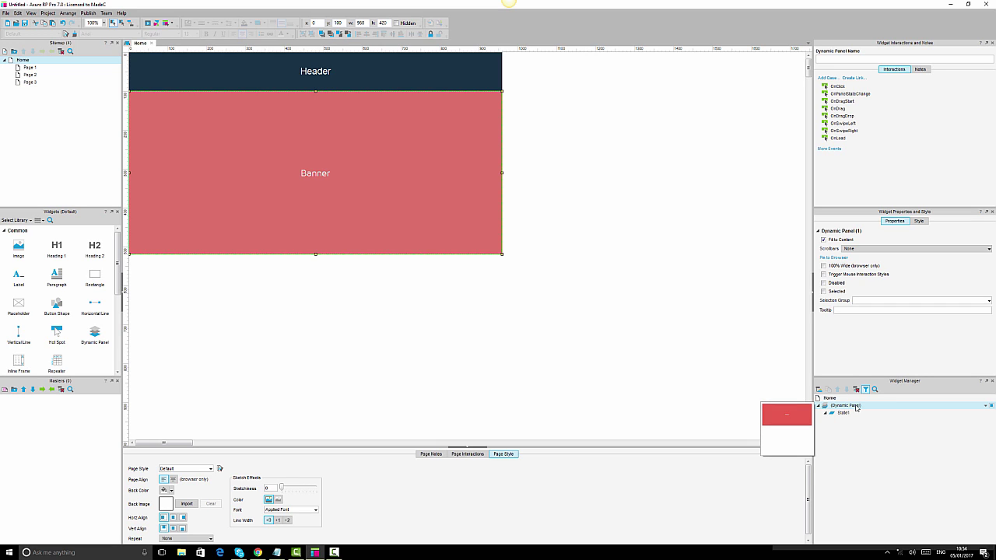
left_click(856, 406)
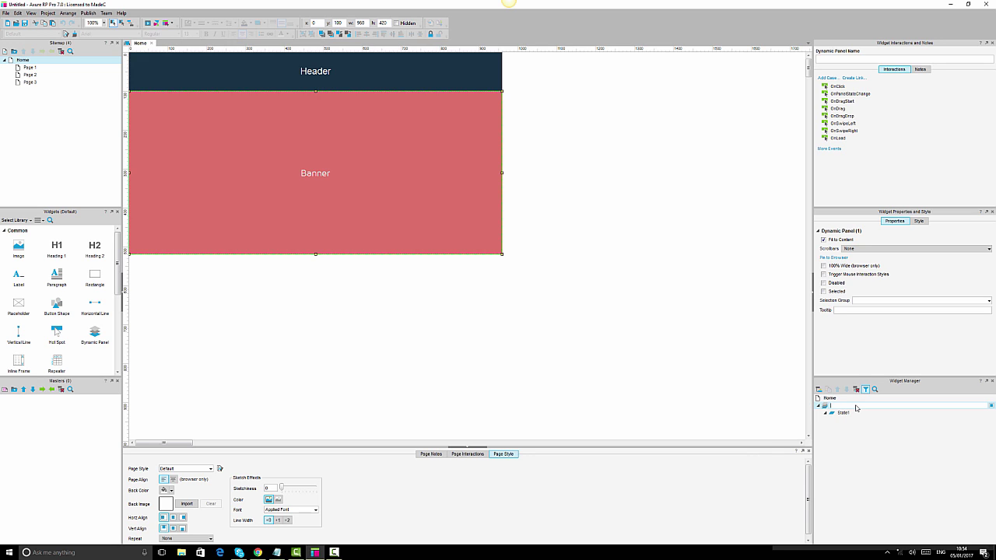
key("Escape")
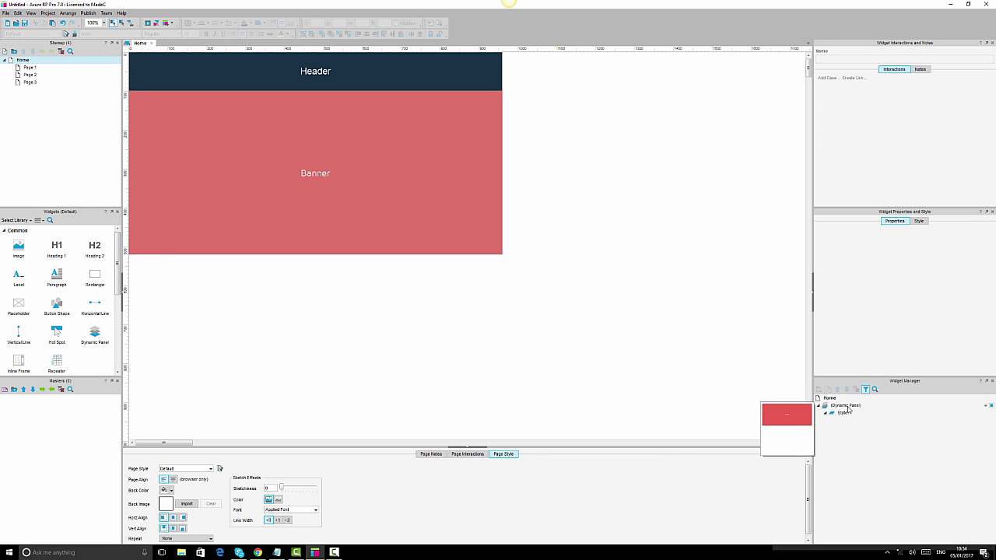
double_click(848, 407)
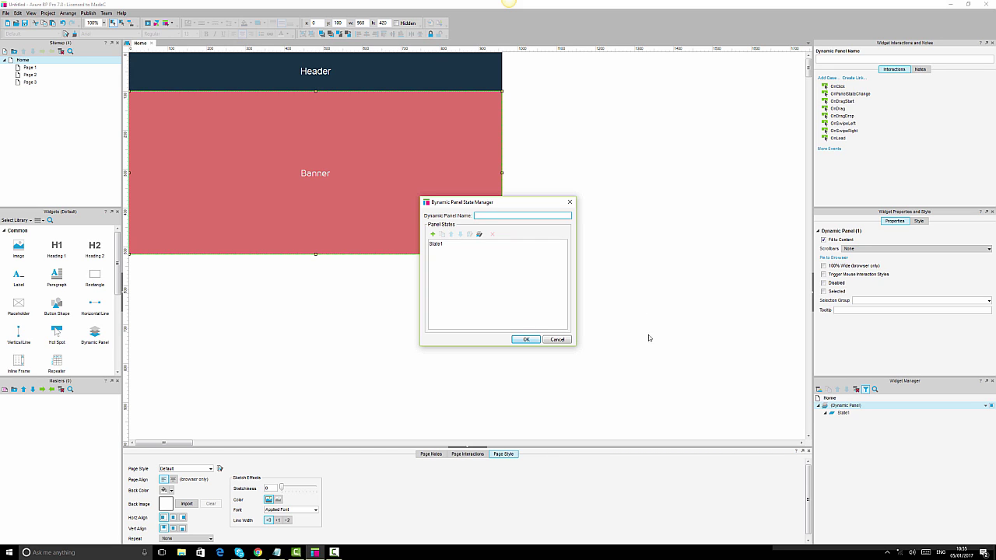
Add states, then remove the extras so the panel has exactly three.
left_click(434, 235)
double_click(433, 235)
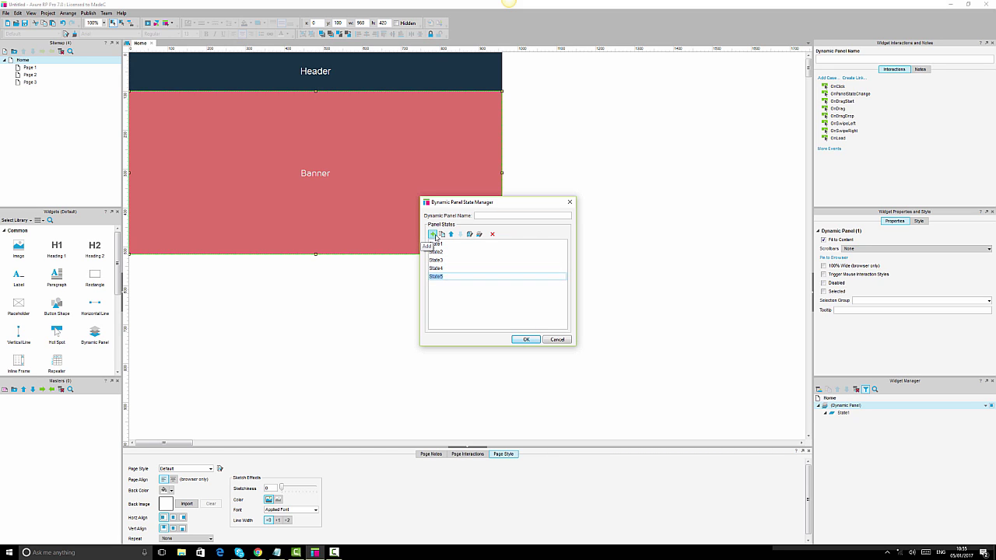
left_click(433, 235)
left_click(434, 235)
left_click(434, 235)
left_click(433, 235)
left_click(433, 235)
left_click(433, 235)
left_click(433, 235)
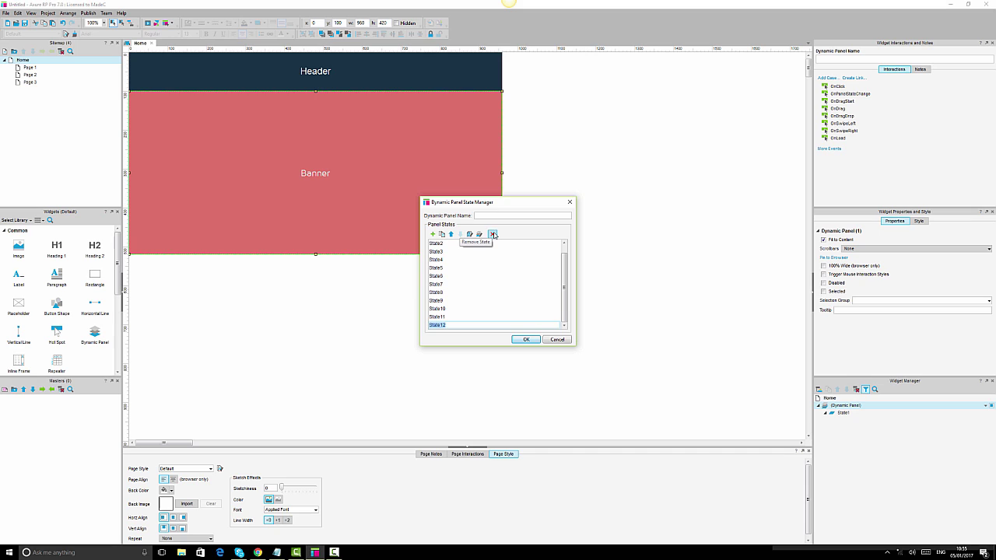
left_click(493, 235)
left_click(493, 235)
left_click(493, 234)
left_click(492, 234)
left_click(493, 235)
left_click(492, 234)
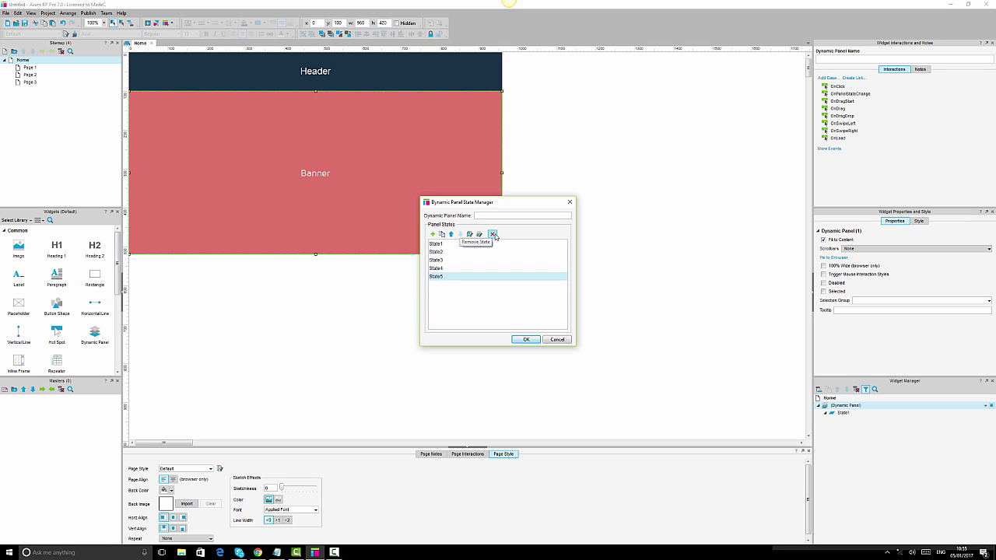
left_click(493, 234)
left_click(492, 235)
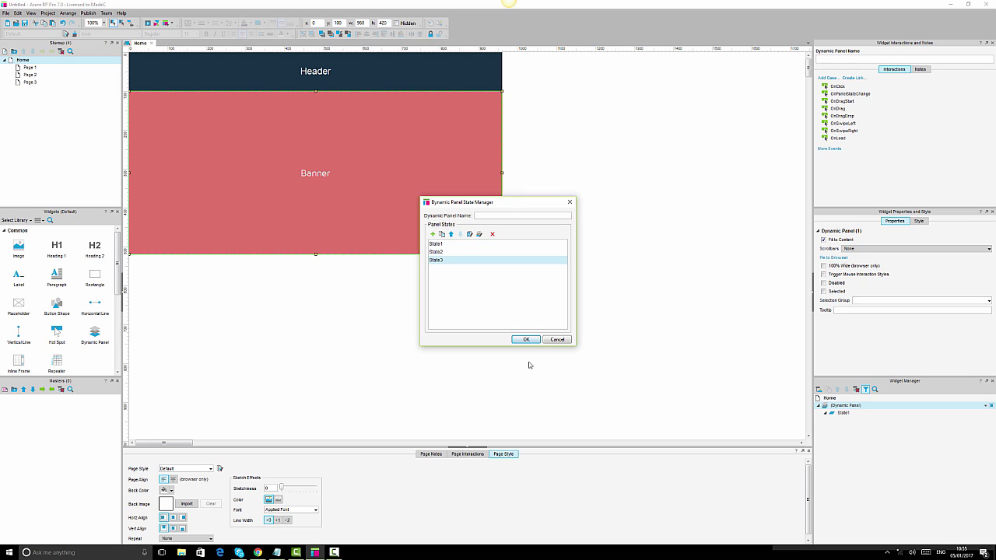
Begin the panel name and rename the states Banner 1, Banner 2 and Banner 3.
left_click(535, 217)
type("Banner")
left_click(441, 246)
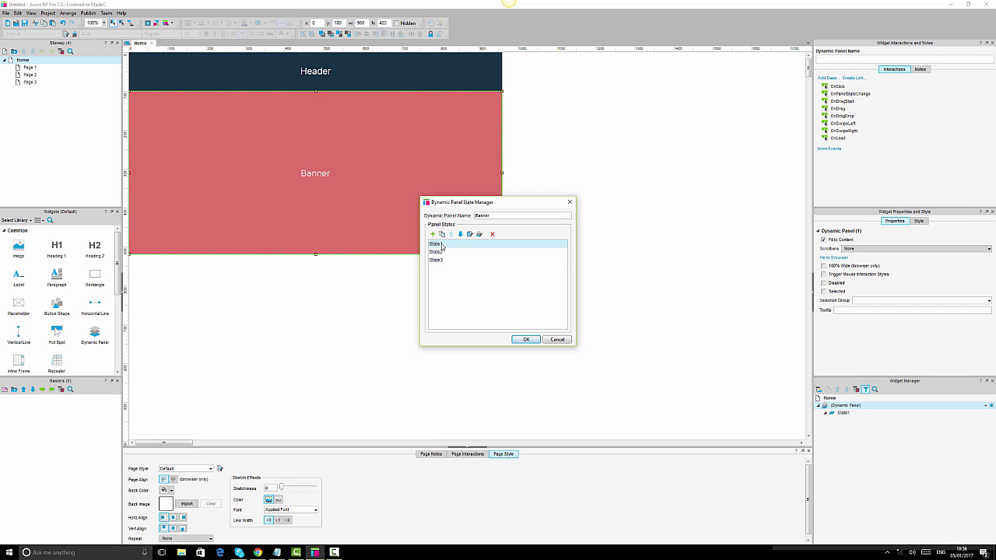
left_click(441, 245)
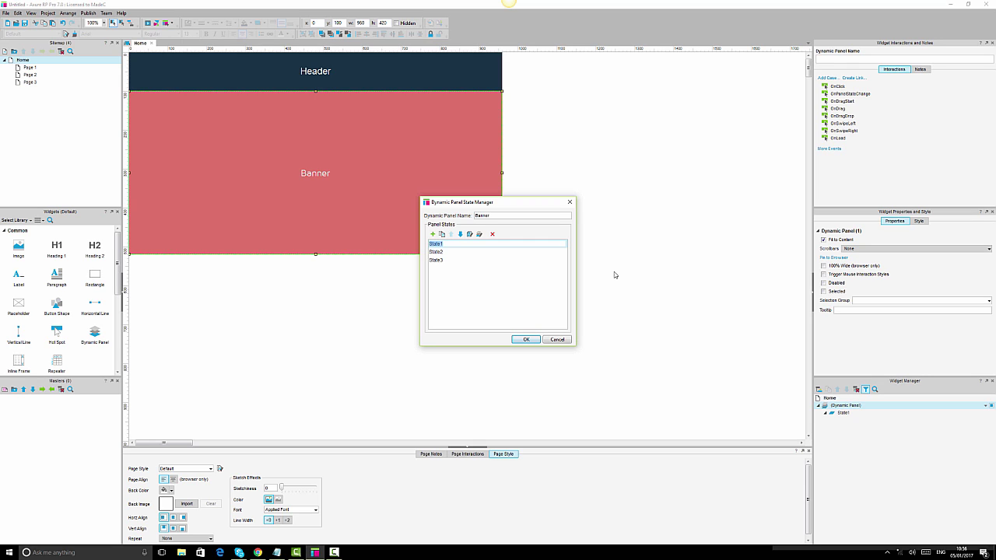
type("Banner 1")
left_click(441, 253)
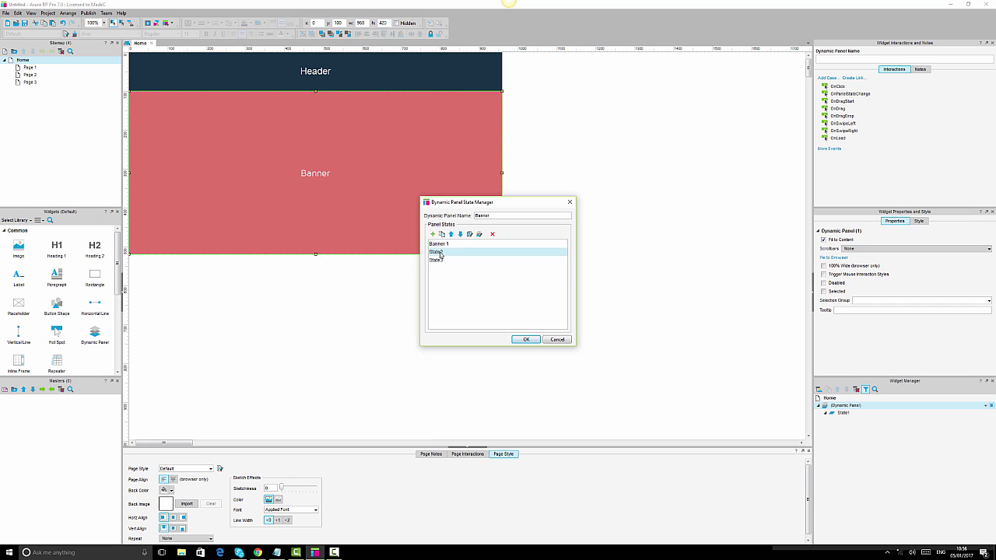
left_click(441, 253)
type("Ban")
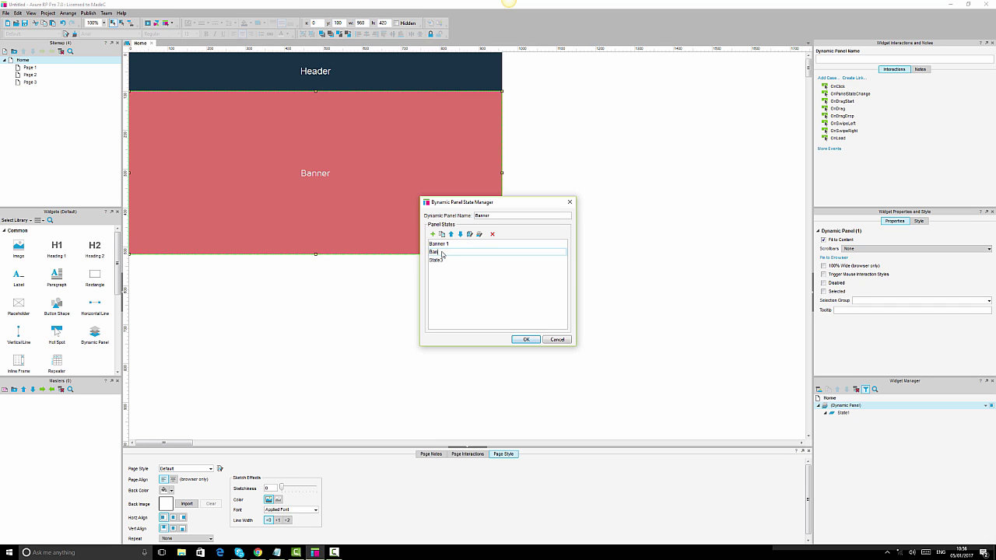
type("ner 2")
left_click(440, 261)
left_click(441, 261)
type("Banner")
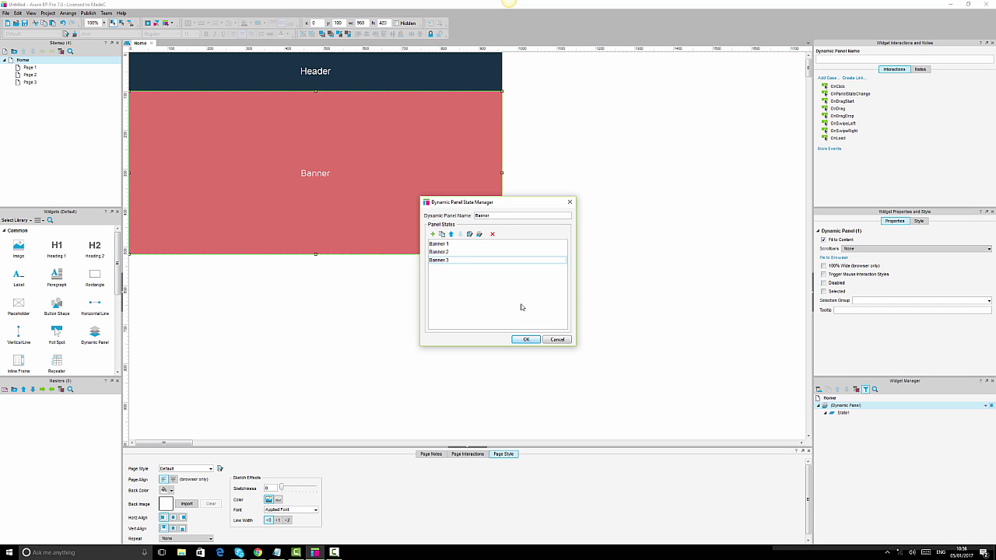
Complete the panel name as 'Banner Holder' and confirm the State Manager.
double_click(505, 216)
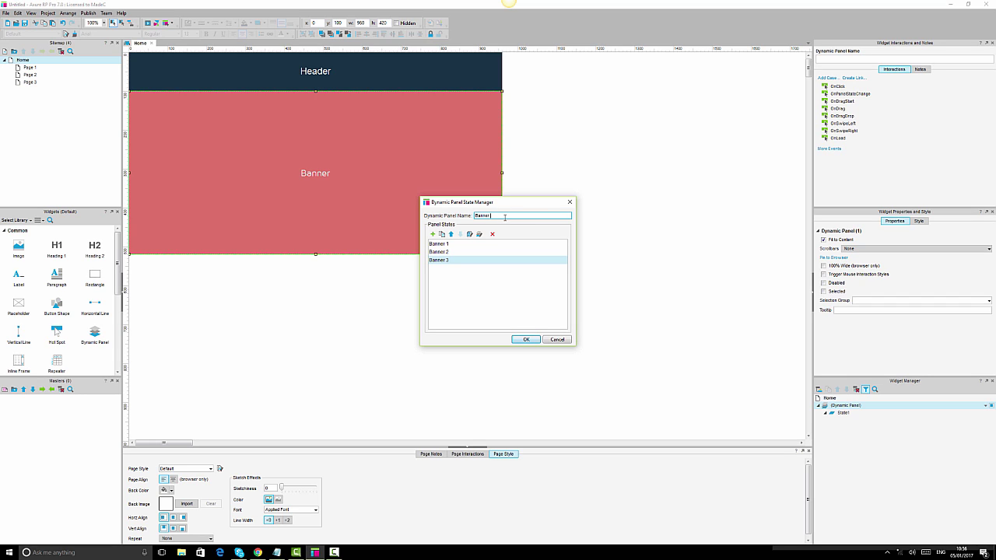
type("Holder")
left_click(530, 341)
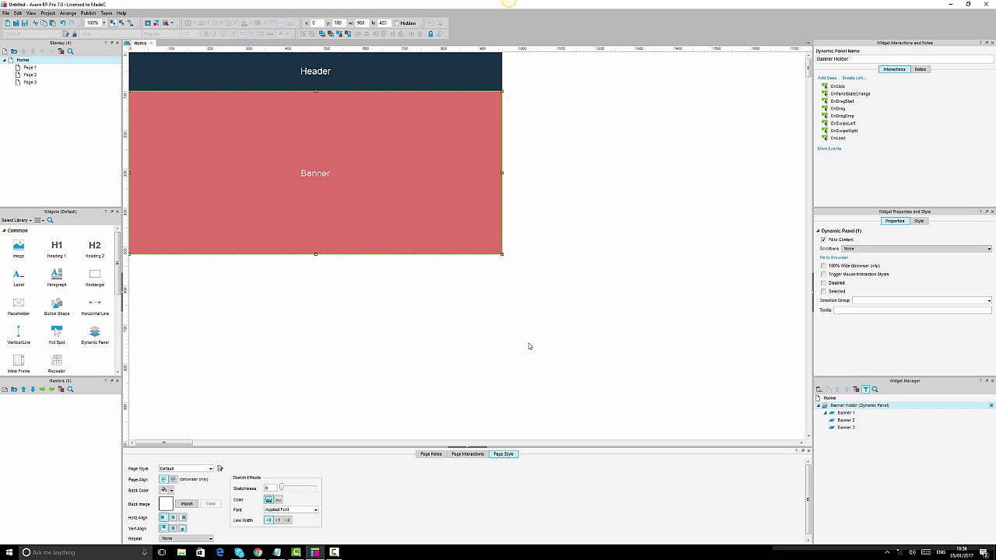
mouse_move(859, 409)
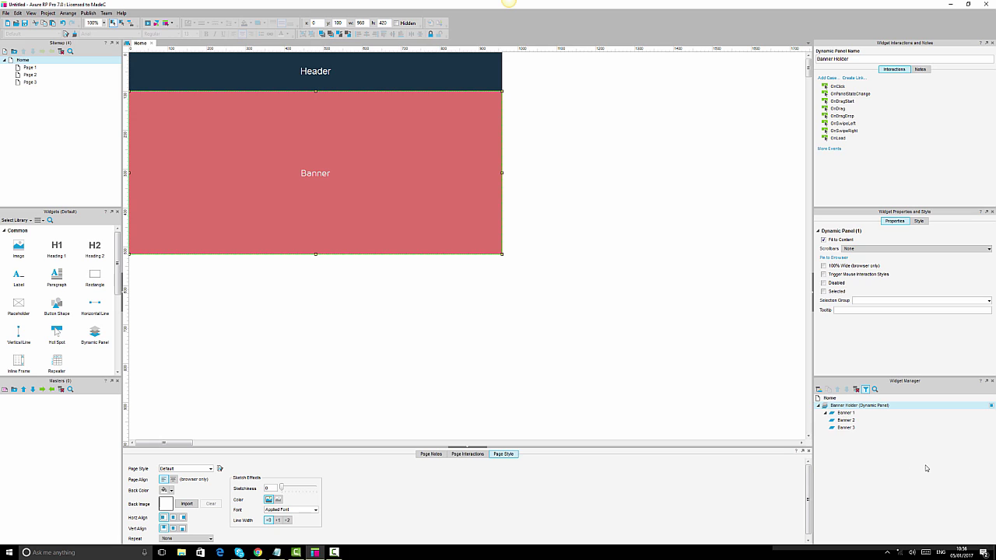
Open the Banner 1, Banner 2 and Banner 3 states, selecting the Banner shape in Banner 1.
double_click(845, 415)
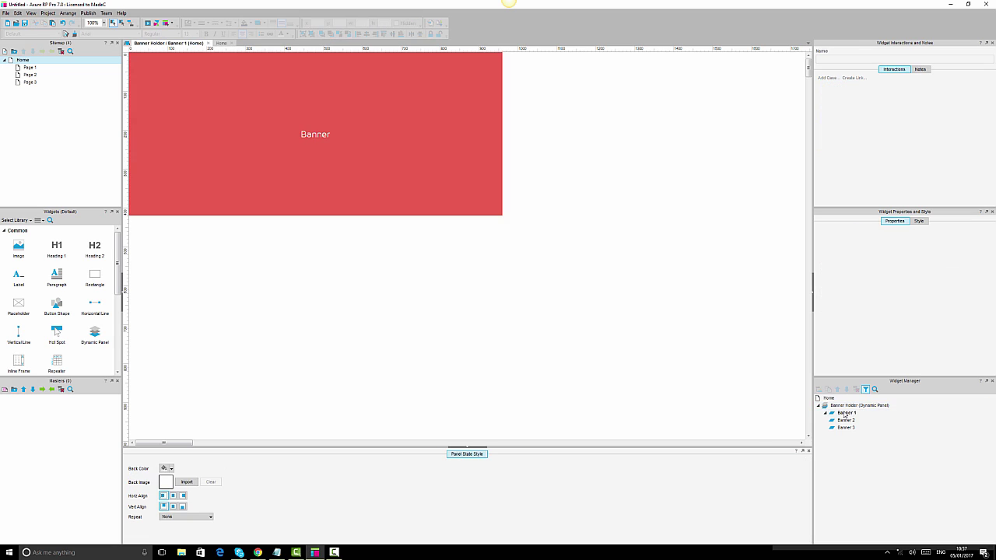
mouse_move(847, 405)
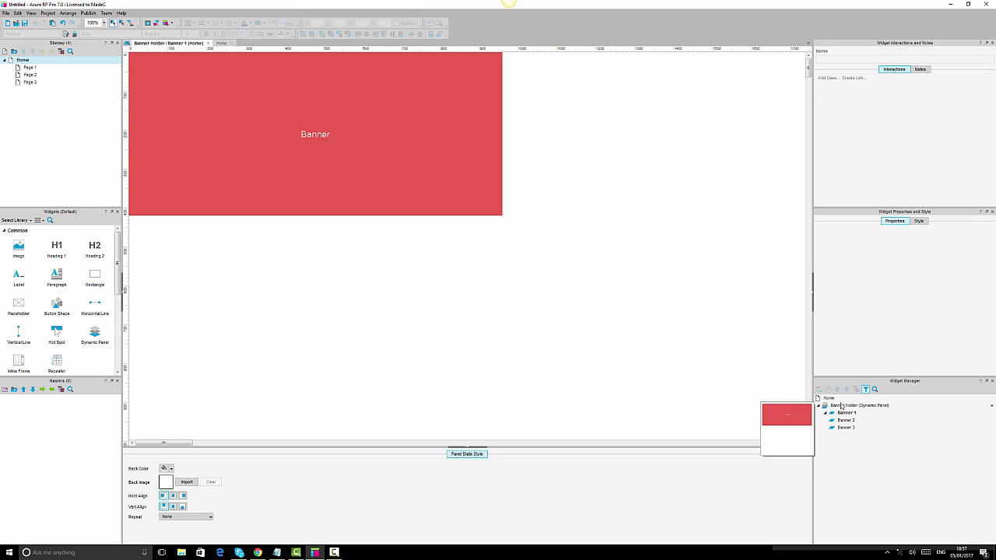
left_click(413, 123)
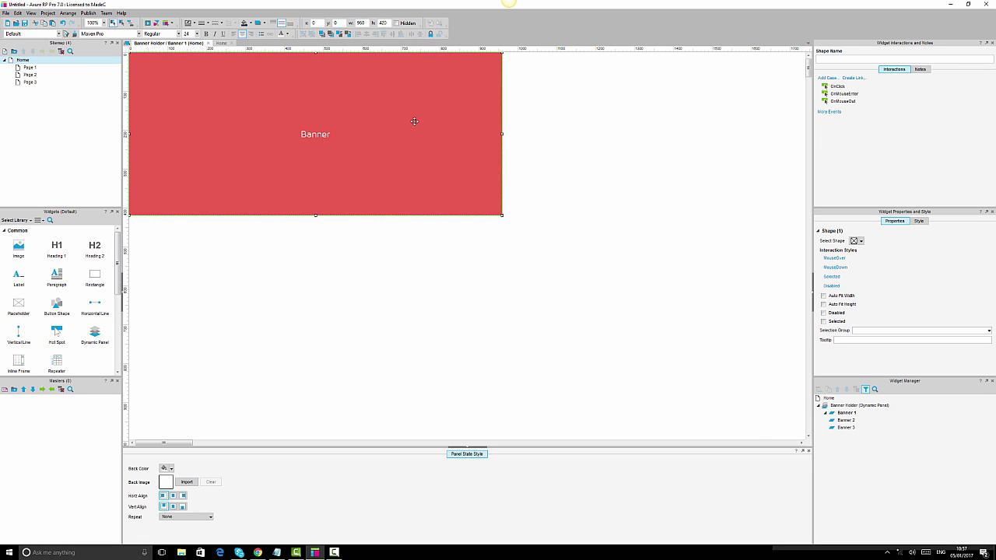
right_click(423, 116)
left_click(389, 158)
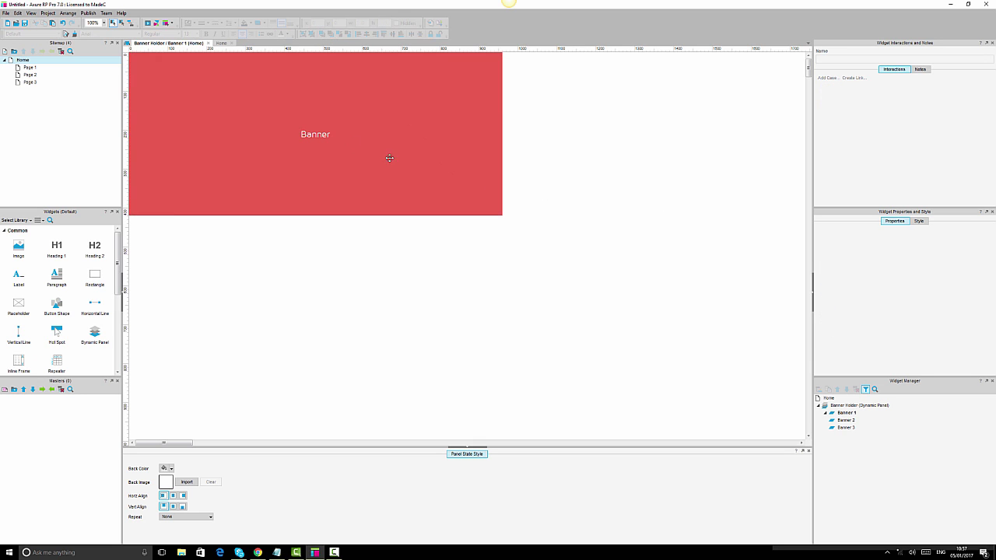
left_click(389, 127)
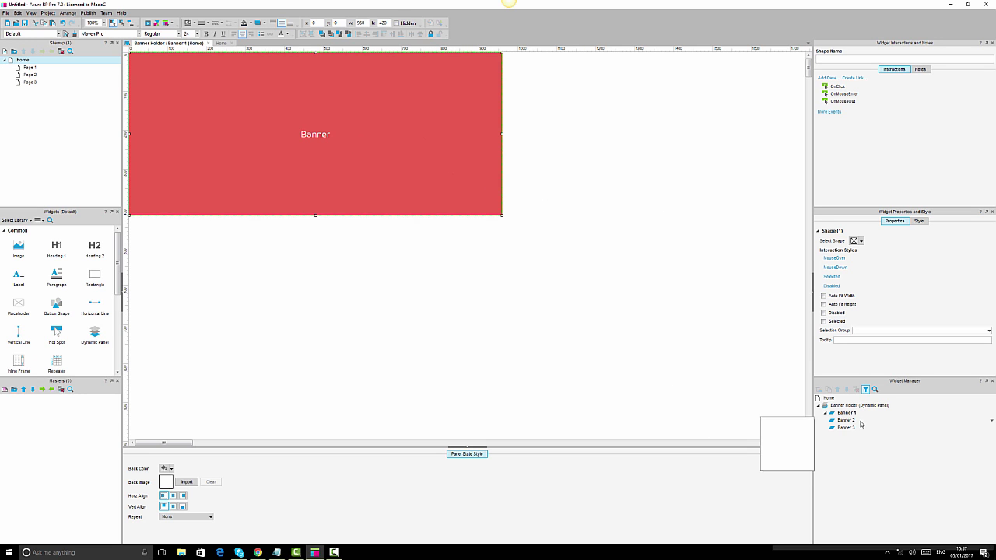
double_click(854, 421)
double_click(851, 428)
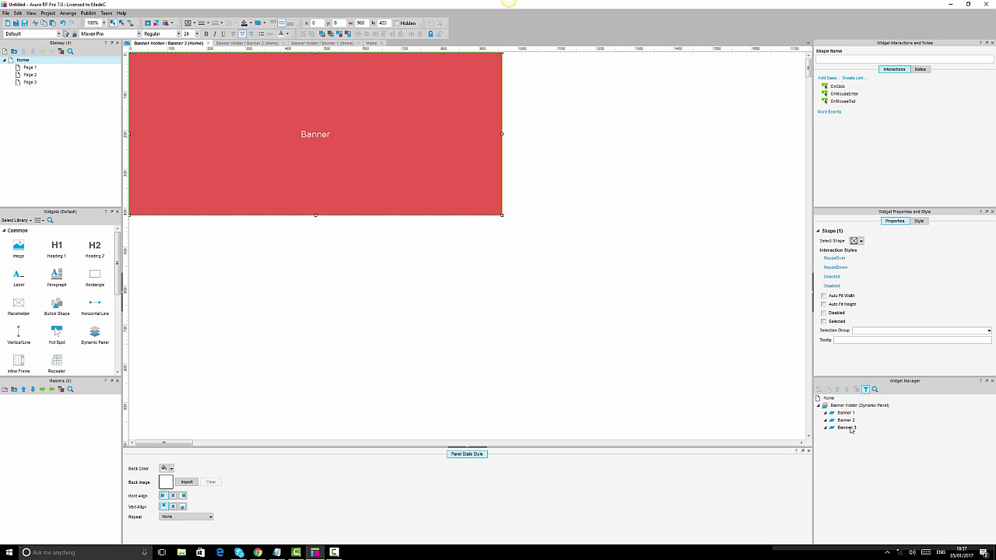
Cancel the Save As dialog, return to the Home page, then bring up 1shopmarket.com in Chrome.
key("ctrl+s")
left_click(440, 277)
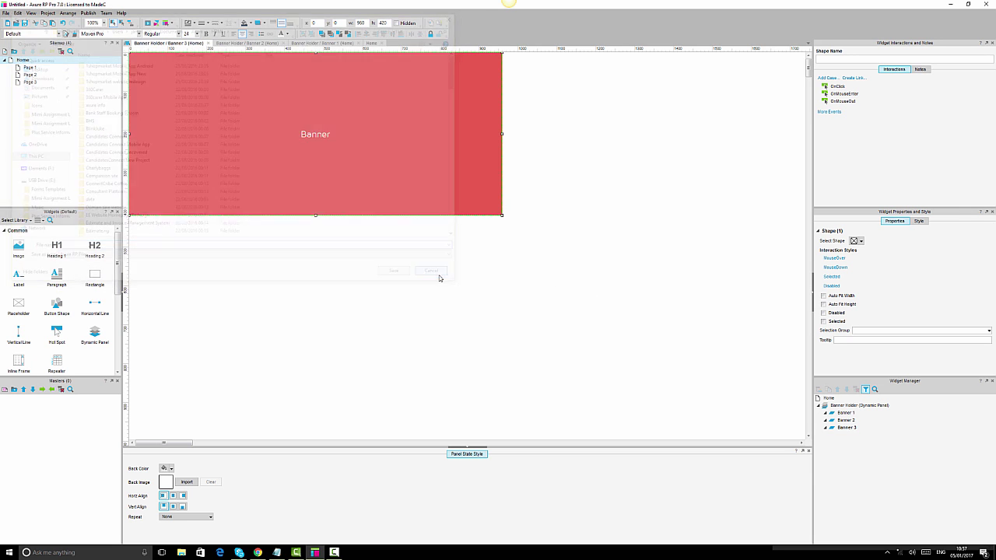
left_click(830, 404)
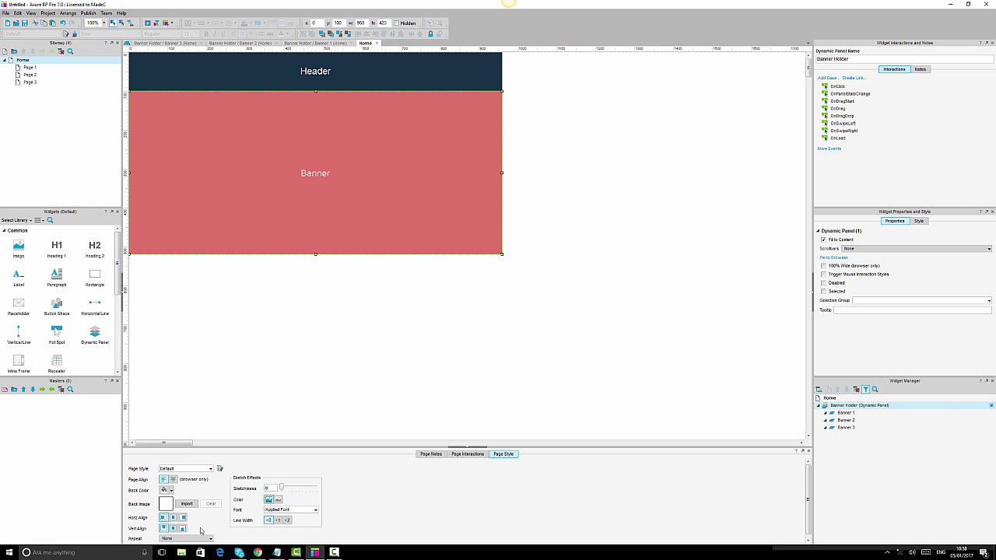
left_click(258, 552)
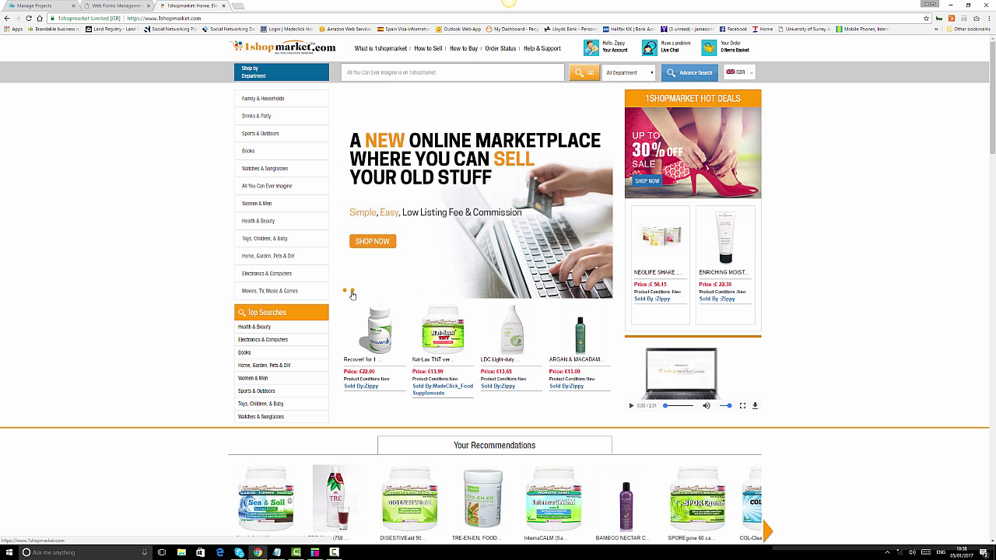
Cycle the 1shopmarket banner slides with the carousel dots, then return to the Axure Home page.
left_click(346, 292)
left_click(351, 291)
left_click(346, 291)
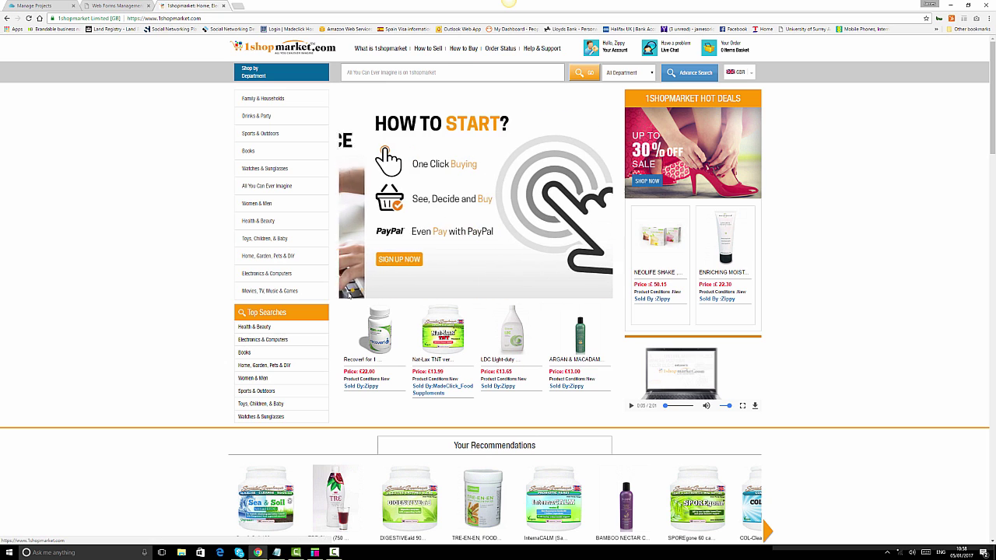
left_click(315, 554)
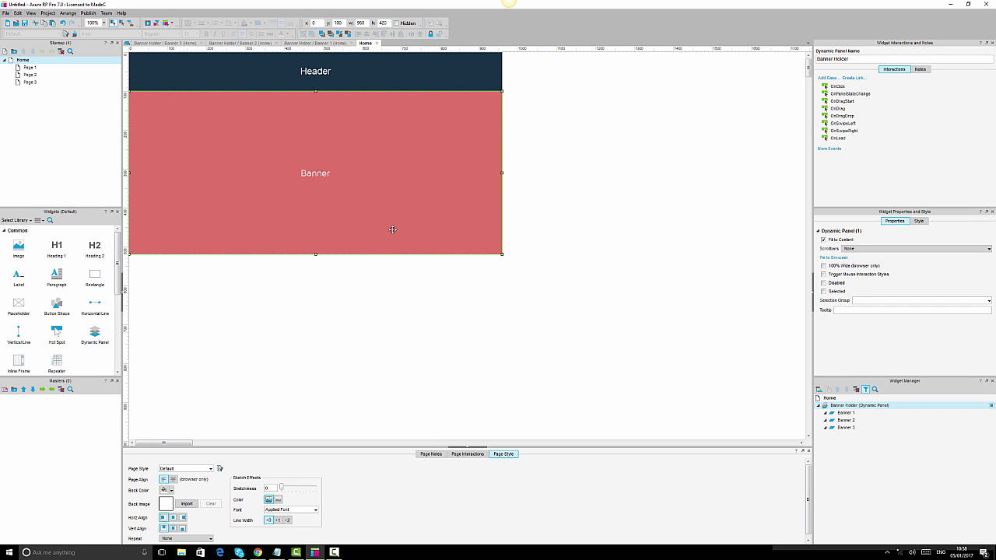
Add an OnLoad Set Panel State action that moves Banner Holder to its Next state.
double_click(838, 138)
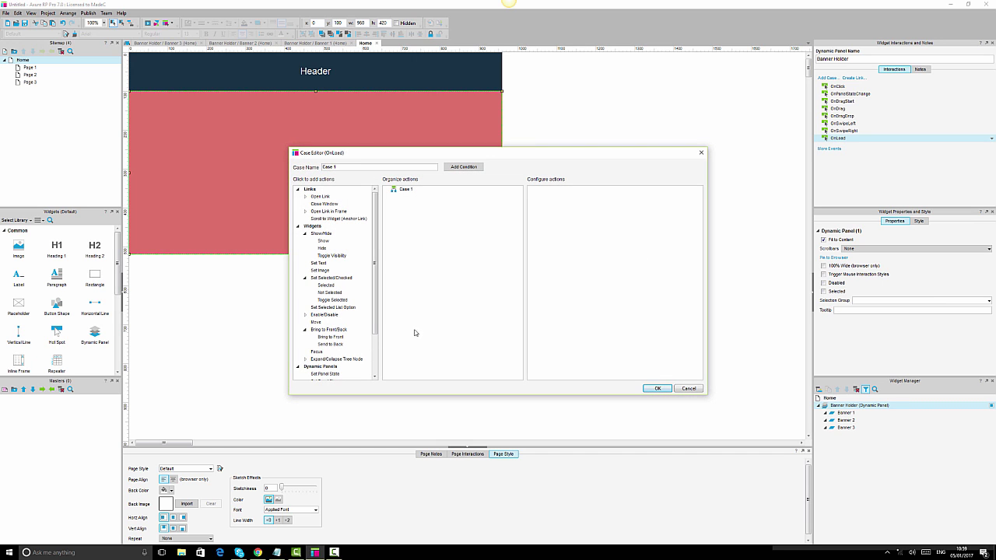
left_click_drag(375, 243, 371, 287)
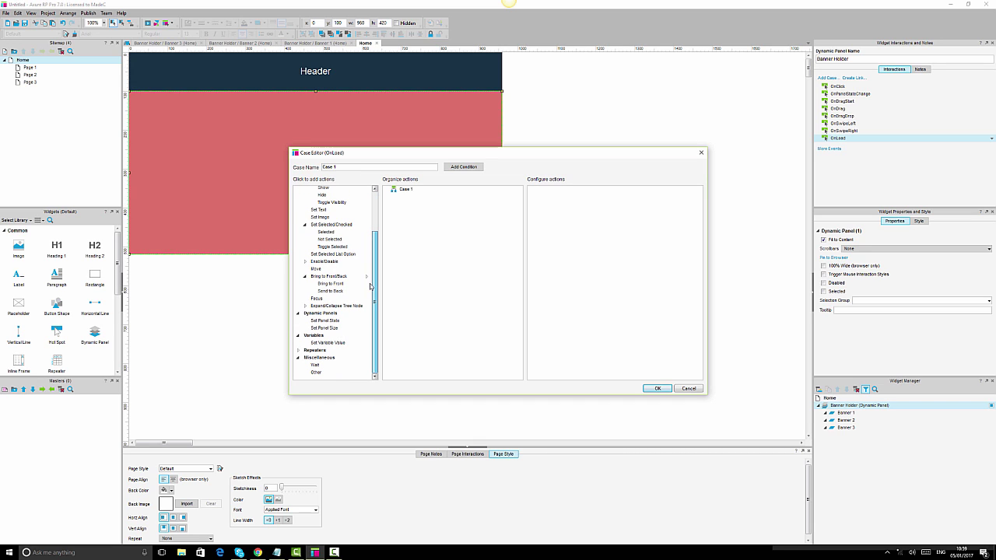
left_click(333, 321)
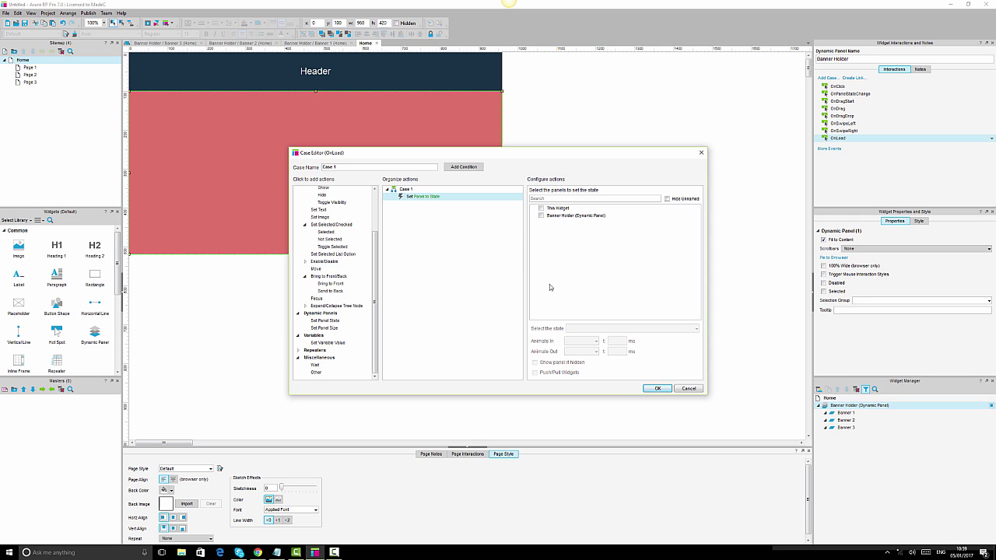
left_click(541, 216)
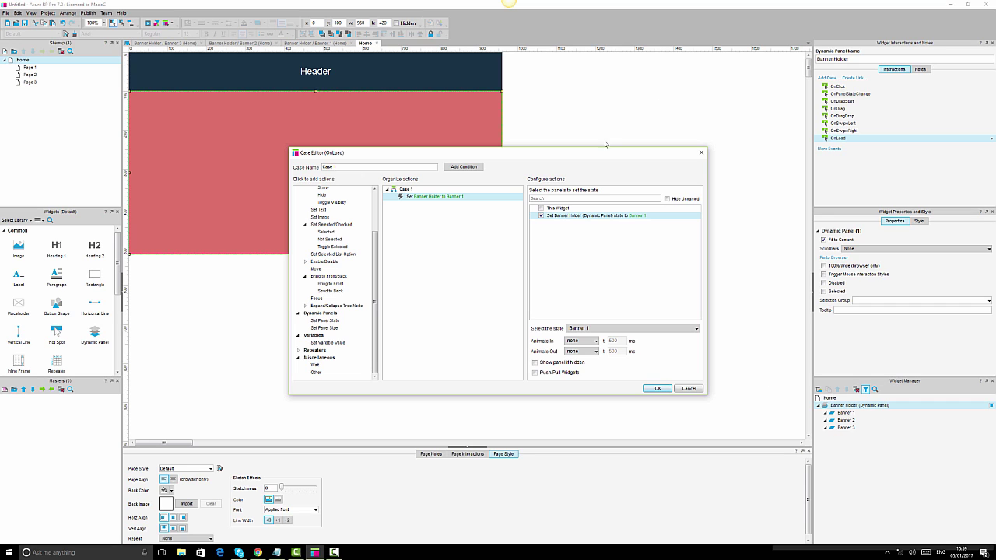
left_click(609, 328)
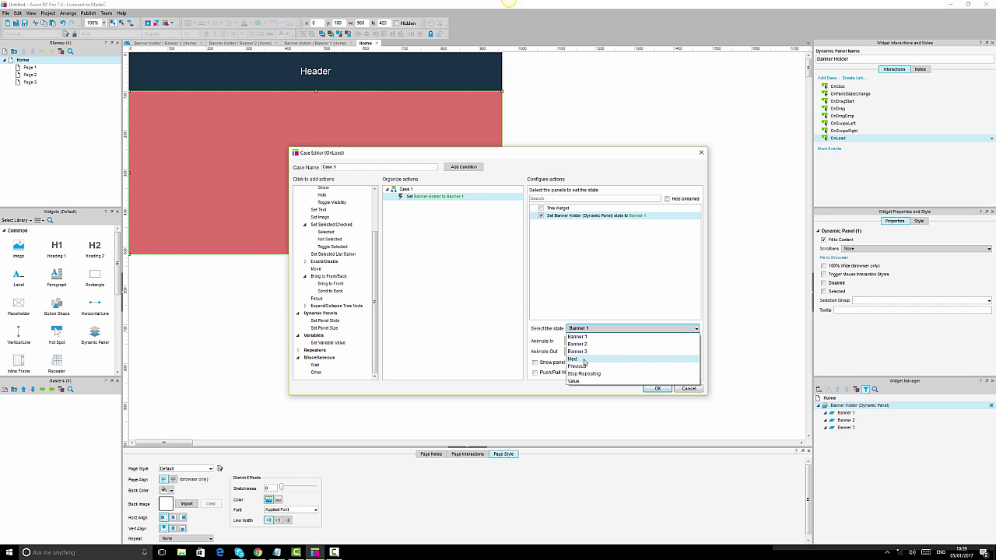
left_click(584, 359)
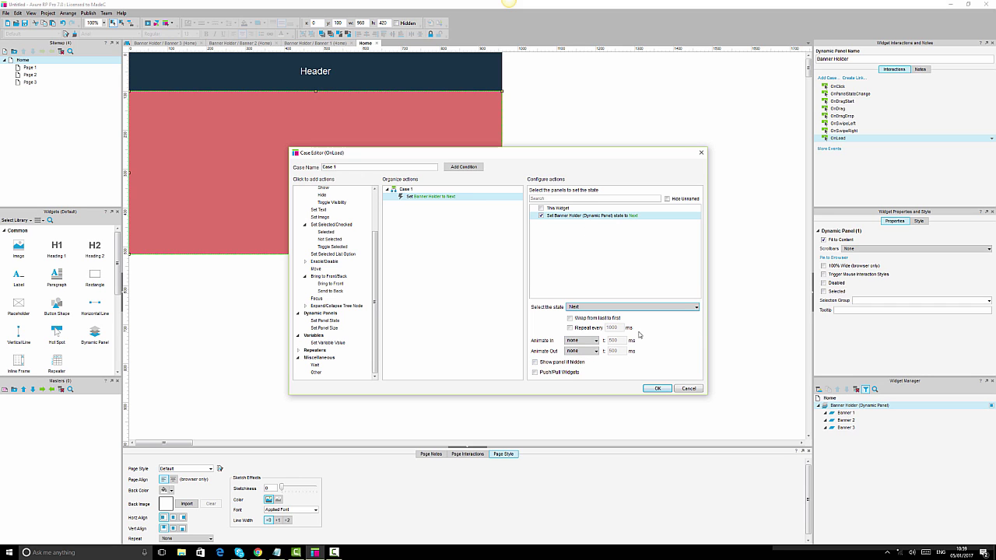
Repeat the state change every 2000 ms with a 500 ms slide-left animation, and confirm the case.
left_click(569, 330)
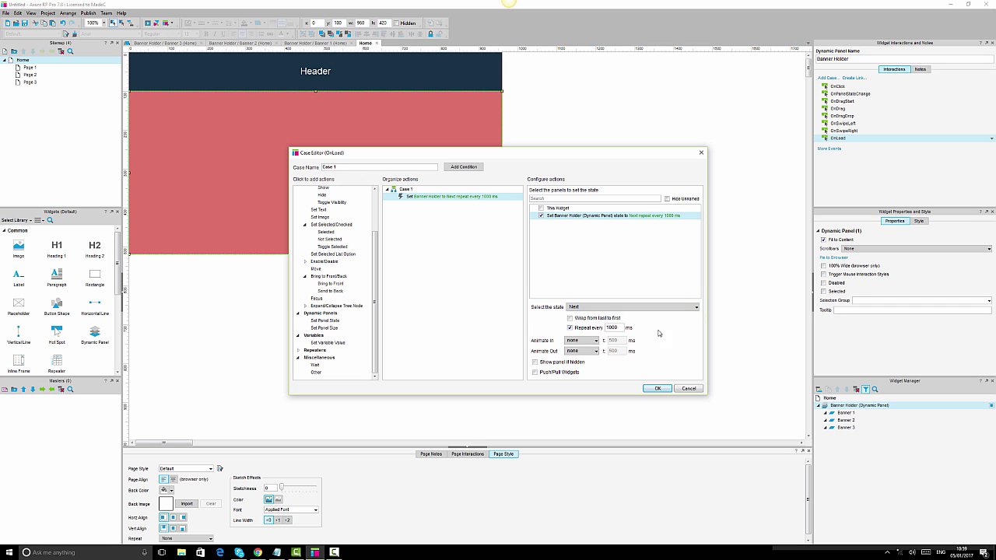
left_click(608, 327)
left_click(585, 343)
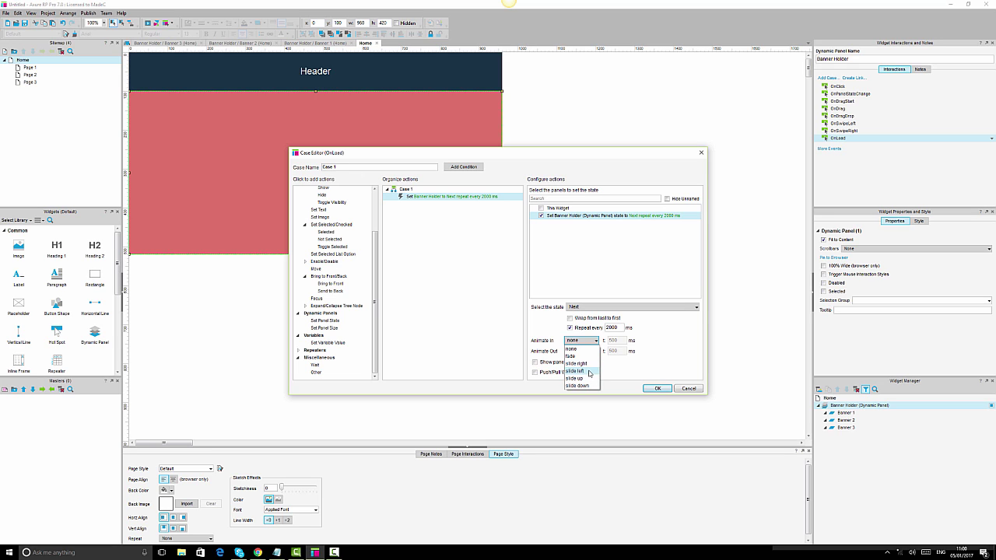
left_click(590, 371)
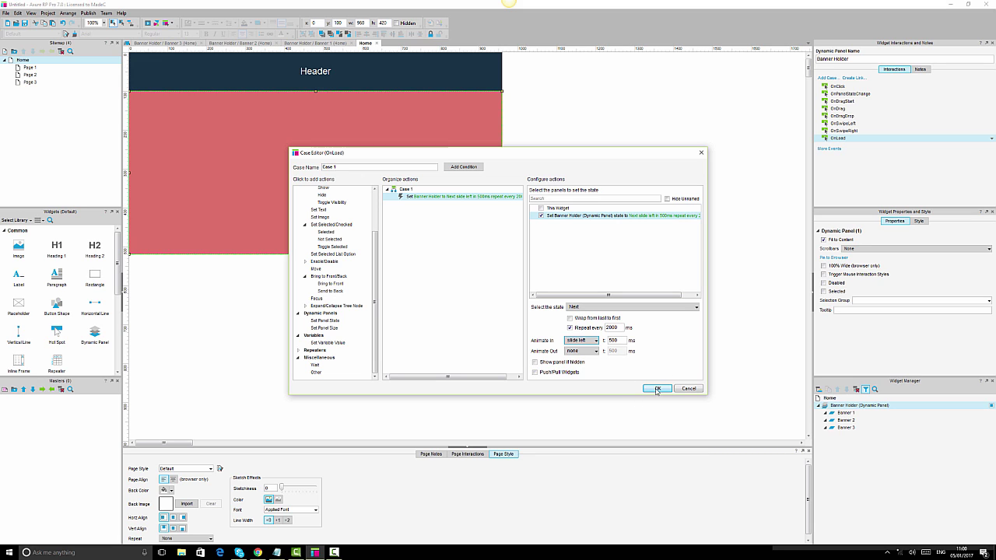
left_click(657, 389)
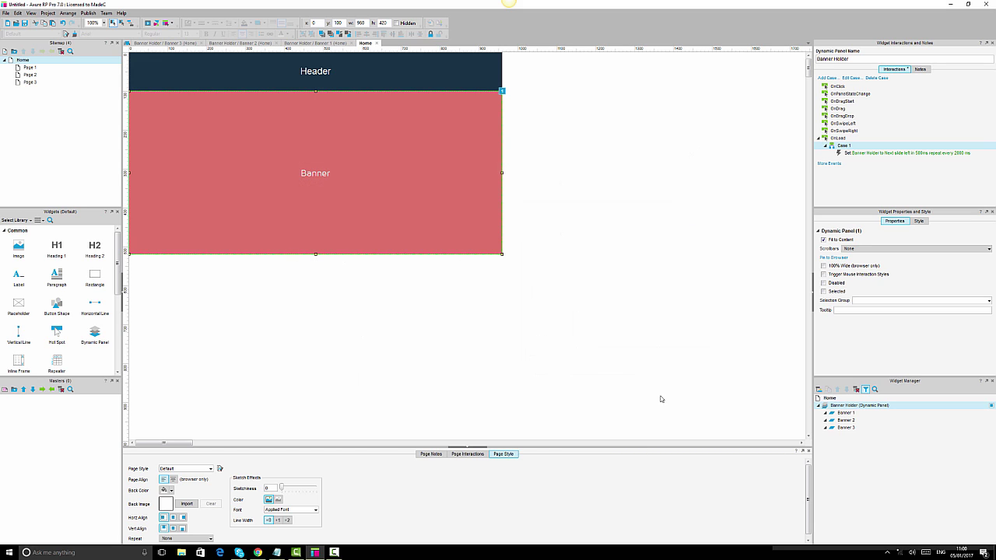
mouse_move(849, 415)
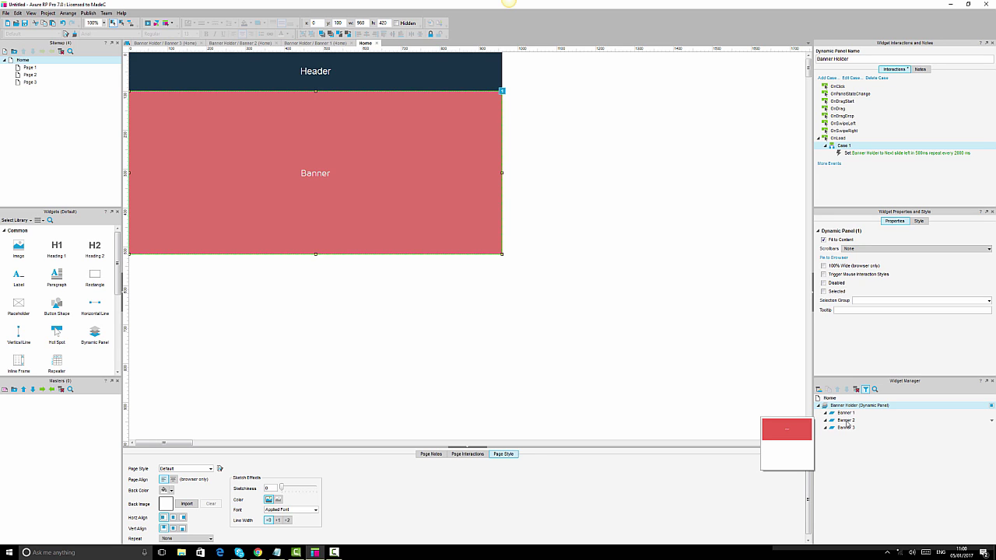
Change the banner shape text in the Banner 2 state to 'Banner 2'.
double_click(846, 423)
left_click(330, 130)
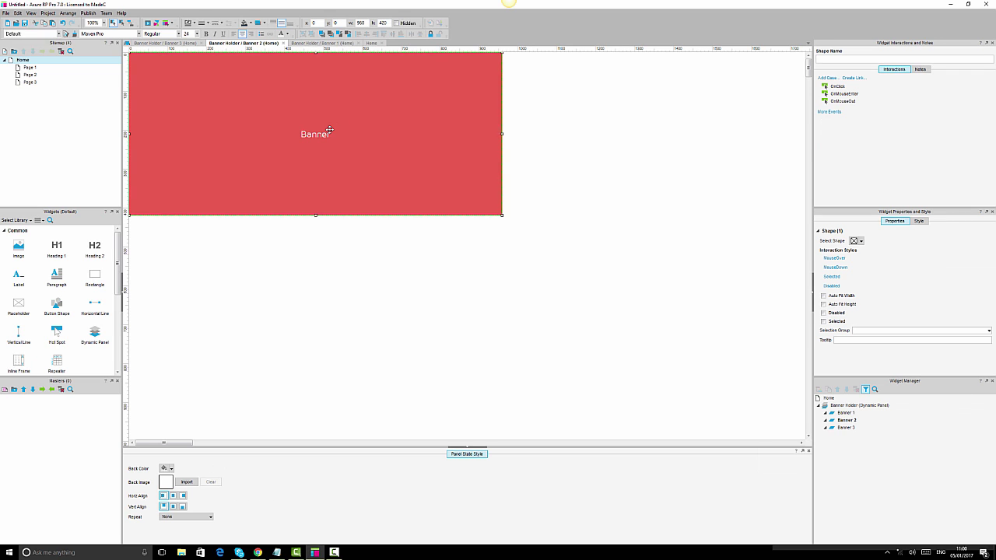
double_click(330, 130)
left_click(348, 139)
type("2")
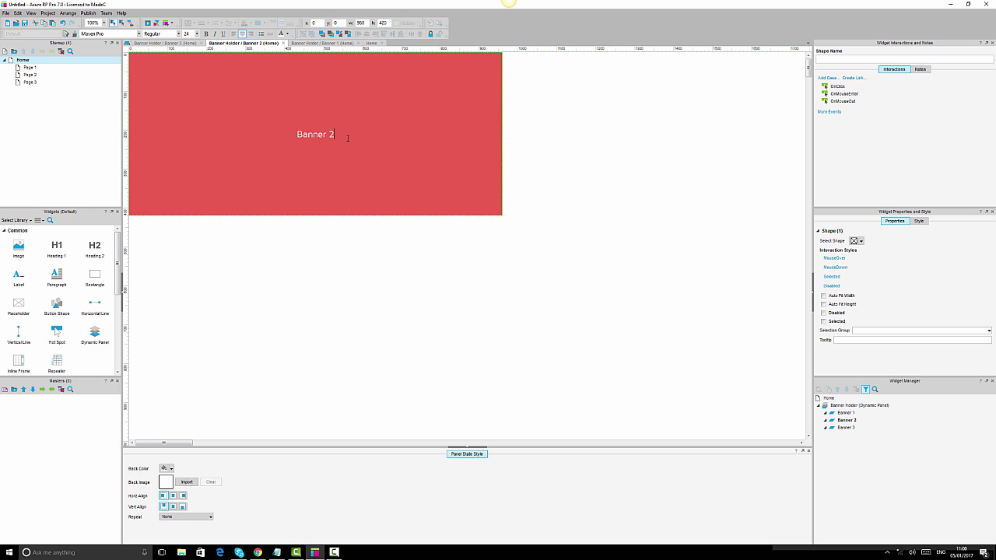
Change the Banner 3 state's shape text to 'Banner 3' and go back to the Home page.
double_click(844, 427)
double_click(328, 134)
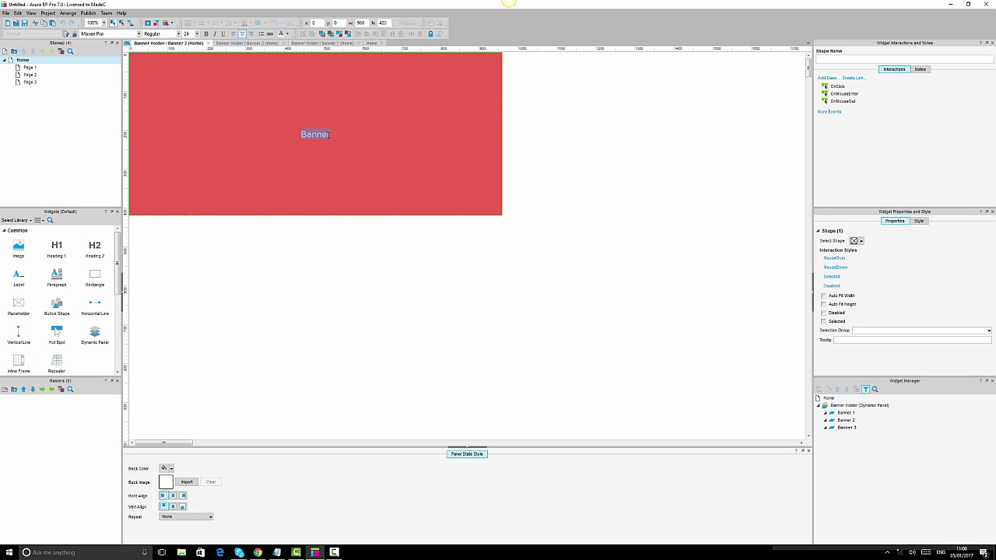
left_click(332, 134)
type("3")
left_click(578, 340)
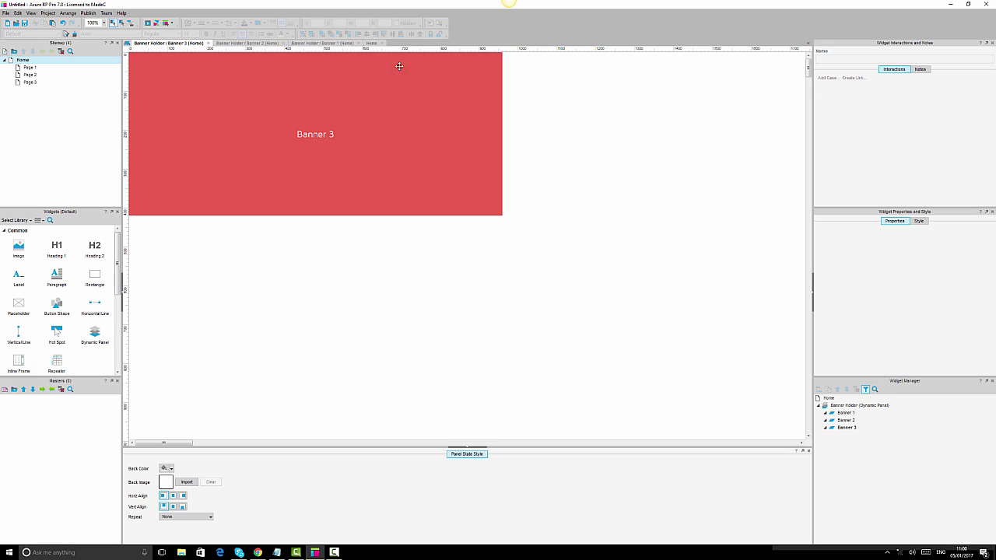
left_click(371, 43)
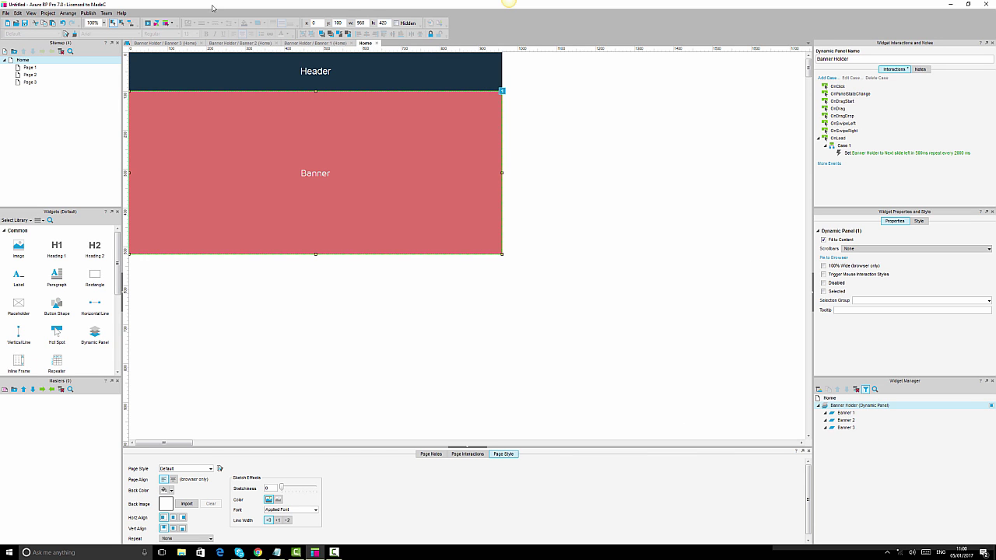
Preview the prototype in Edge, try joining a wireless network, then return to the Axure editor.
left_click(148, 25)
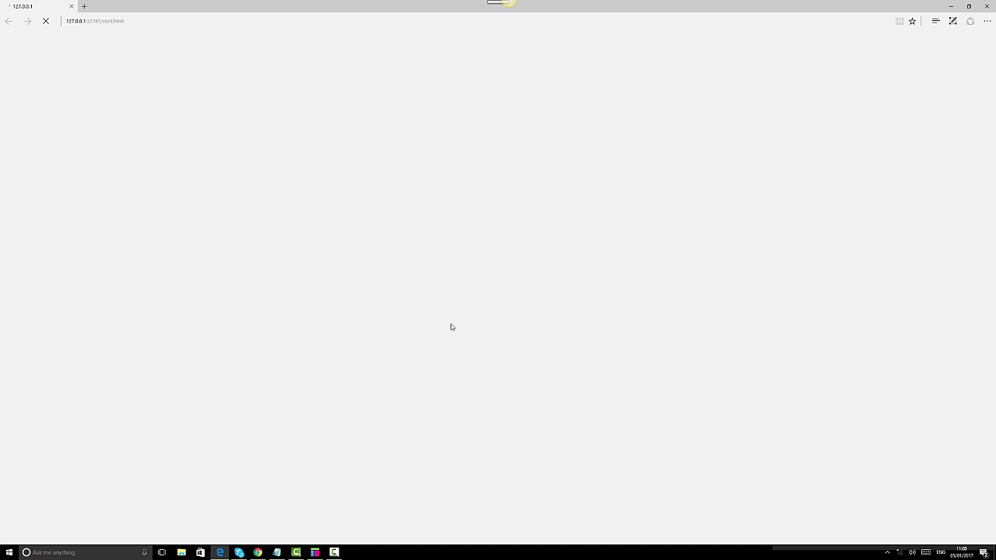
left_click(901, 554)
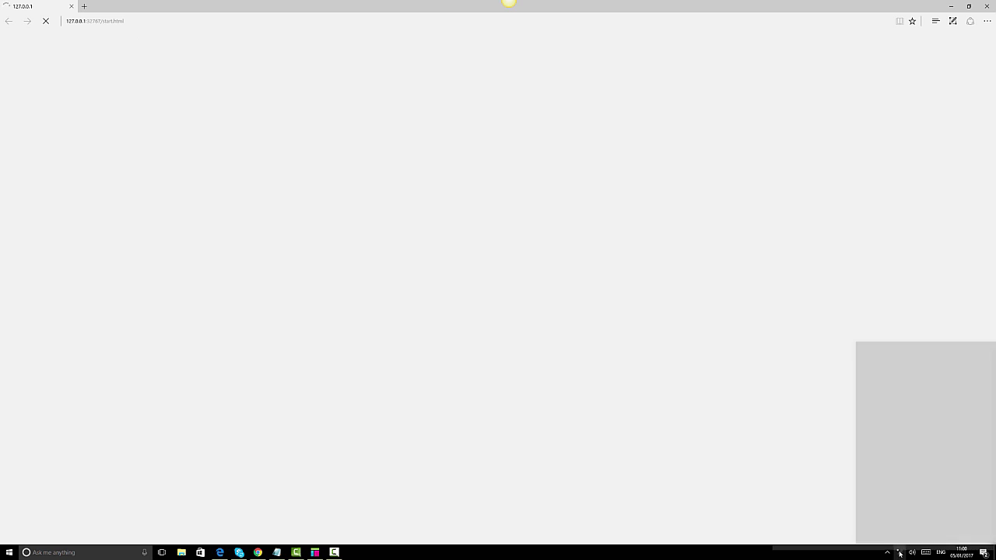
left_click(895, 366)
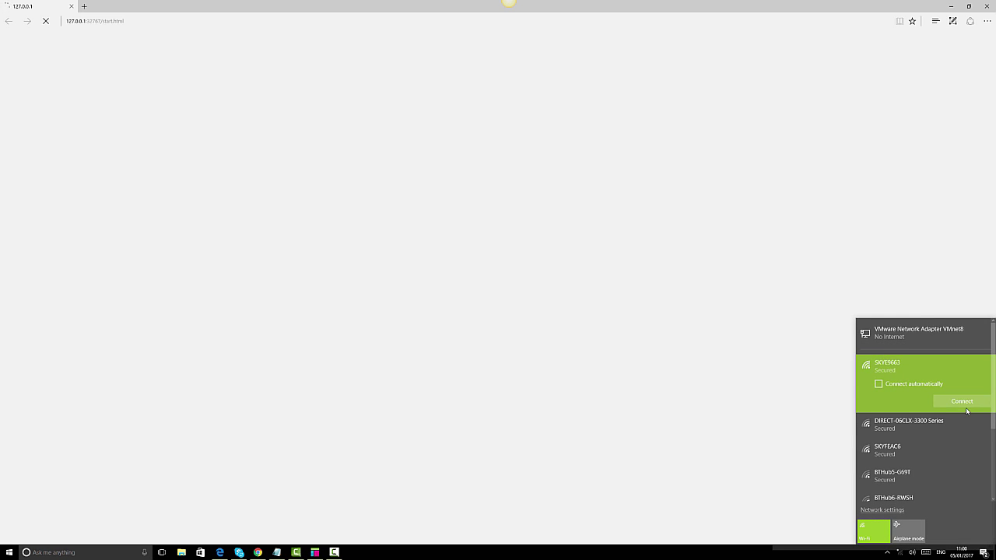
left_click(967, 397)
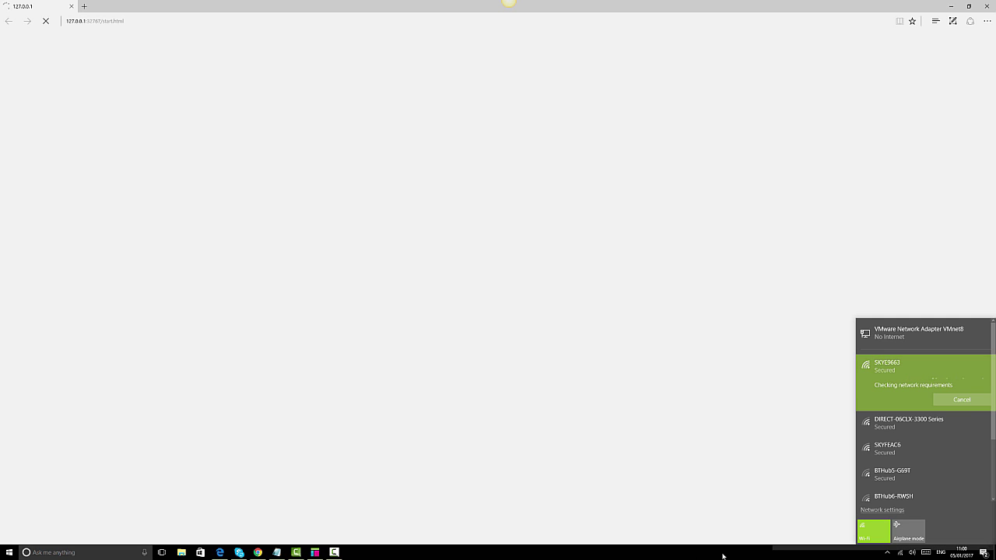
left_click(776, 557)
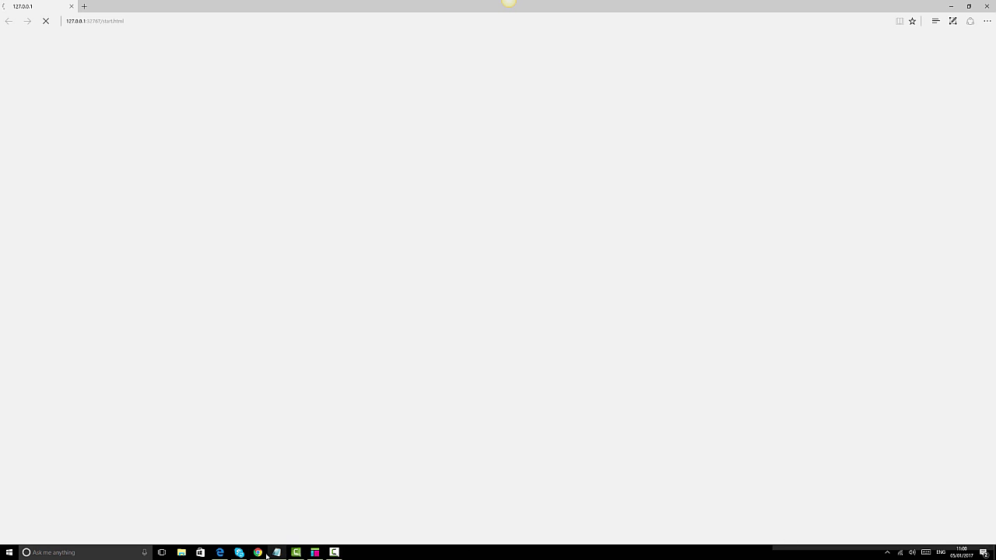
left_click(316, 553)
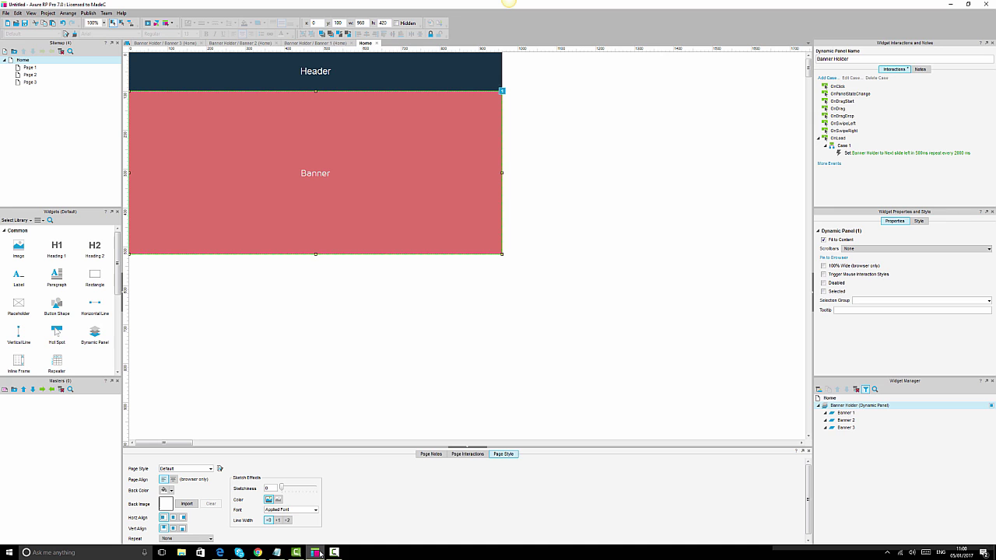
Close the stalled browser preview and return to the Axure editor.
left_click(258, 553)
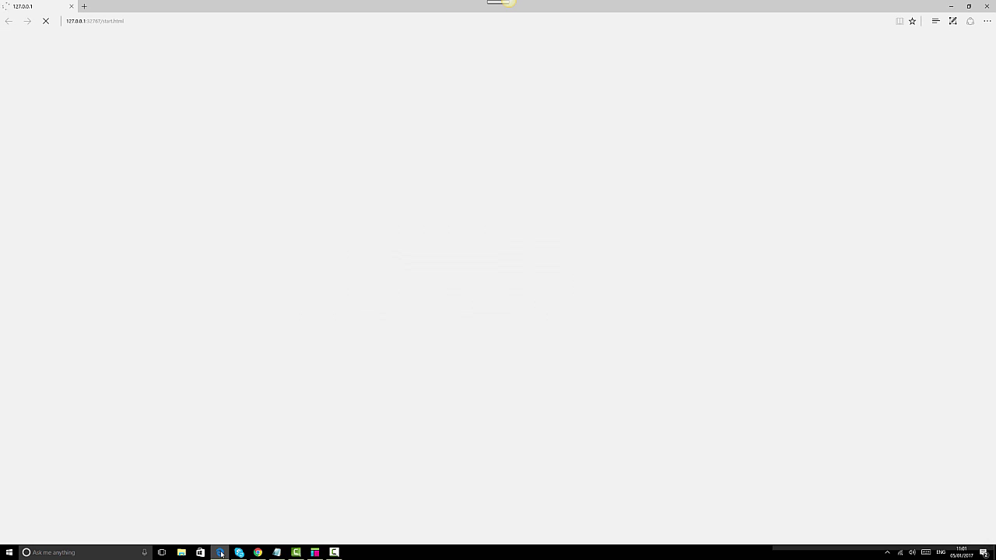
left_click(986, 7)
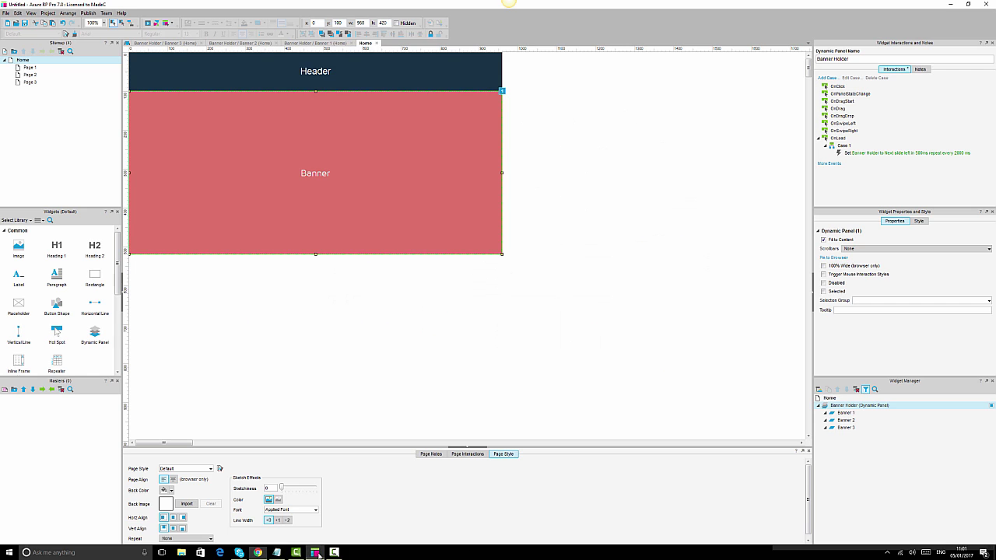
left_click(314, 553)
Save the project as test.rp, replacing the existing file.
left_click(23, 24)
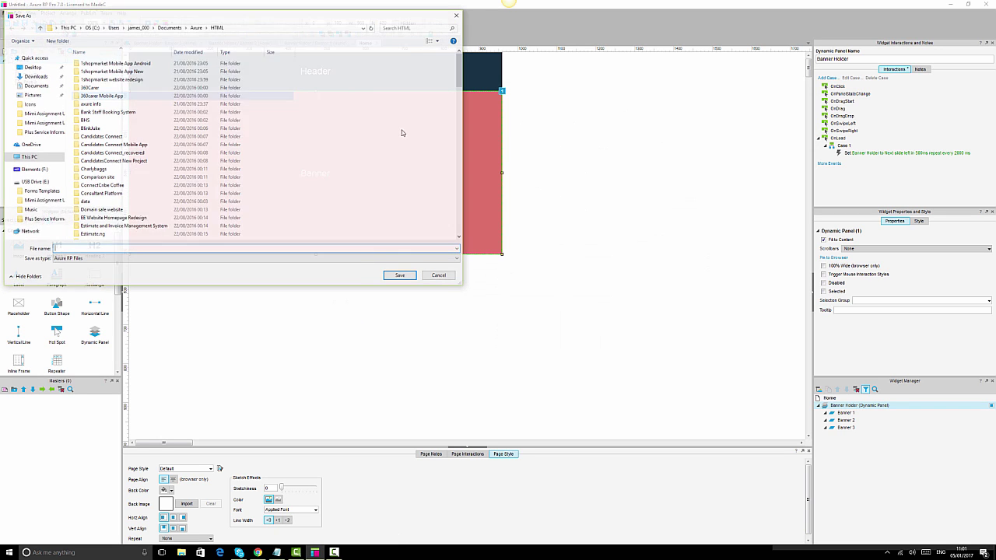
type("test")
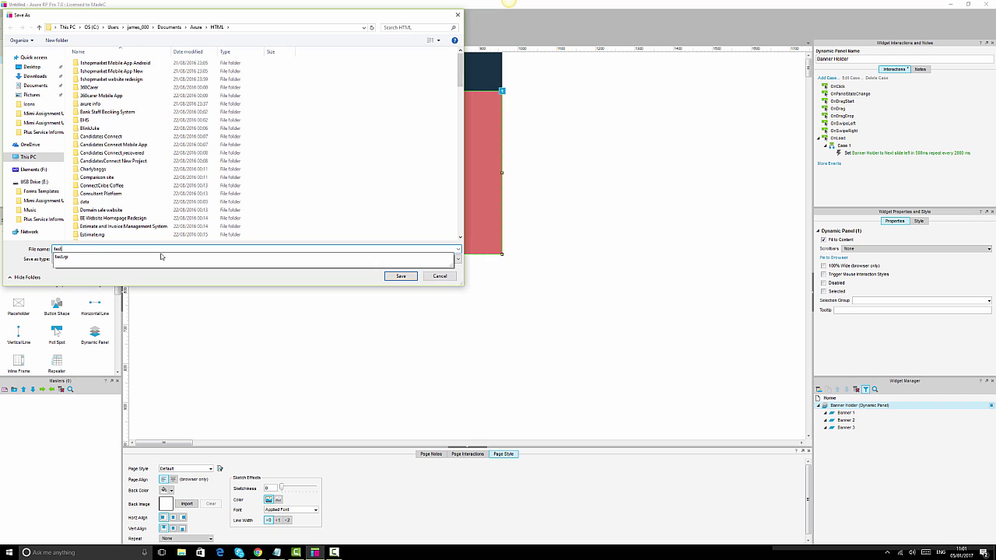
key("Down")
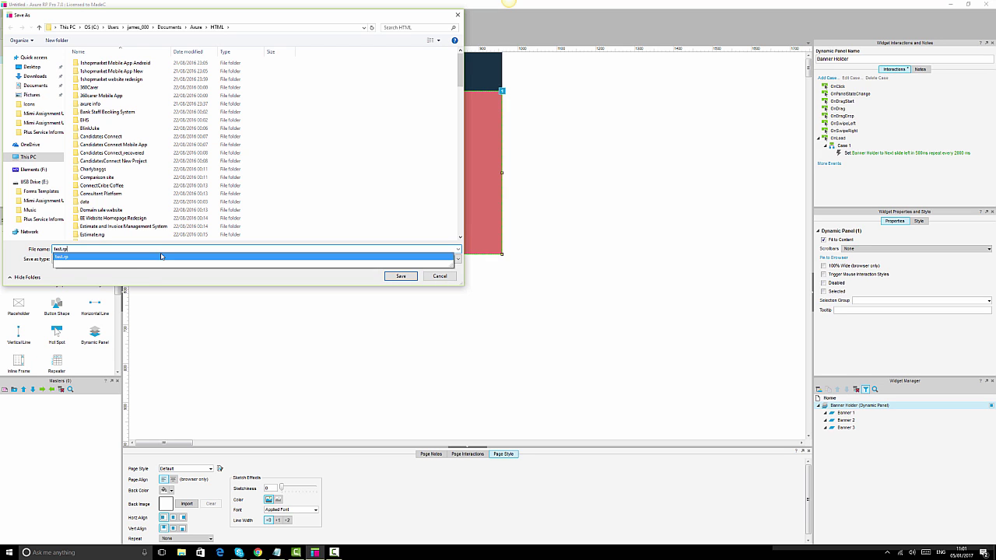
key("Return")
key("Left")
key("Return")
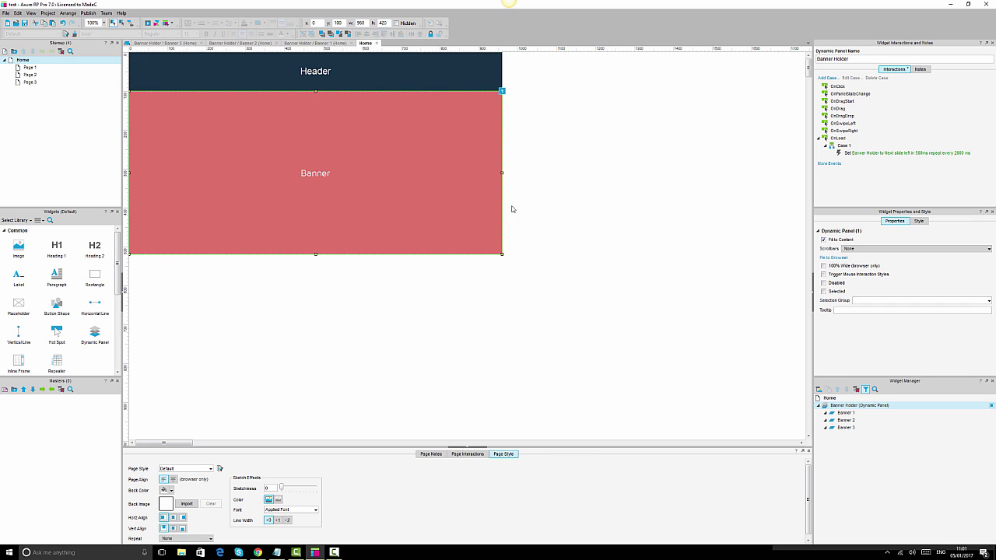
Preview the homepage in Edge with the sitemap pane collapsed, then switch back to Axure.
left_click(150, 23)
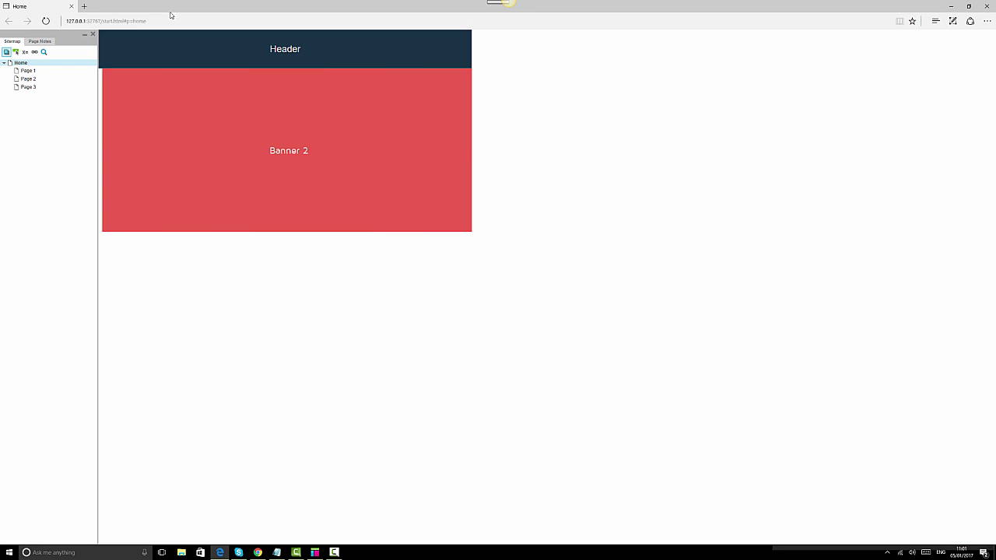
left_click(85, 37)
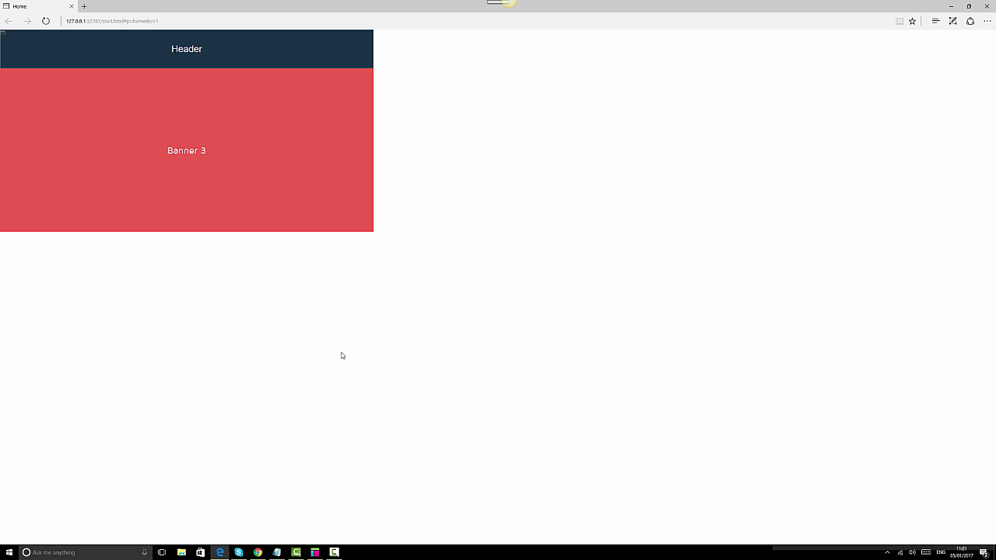
mouse_move(315, 555)
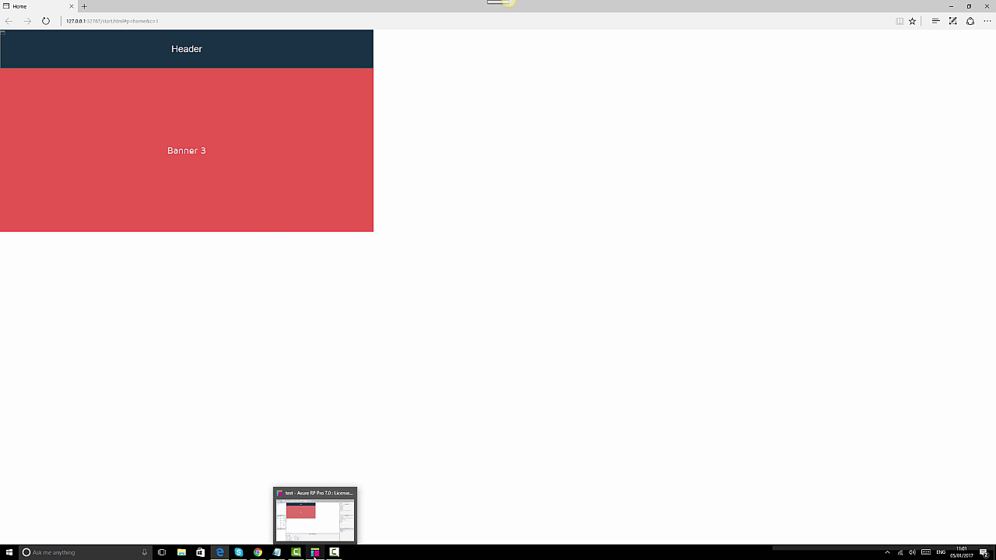
left_click(315, 554)
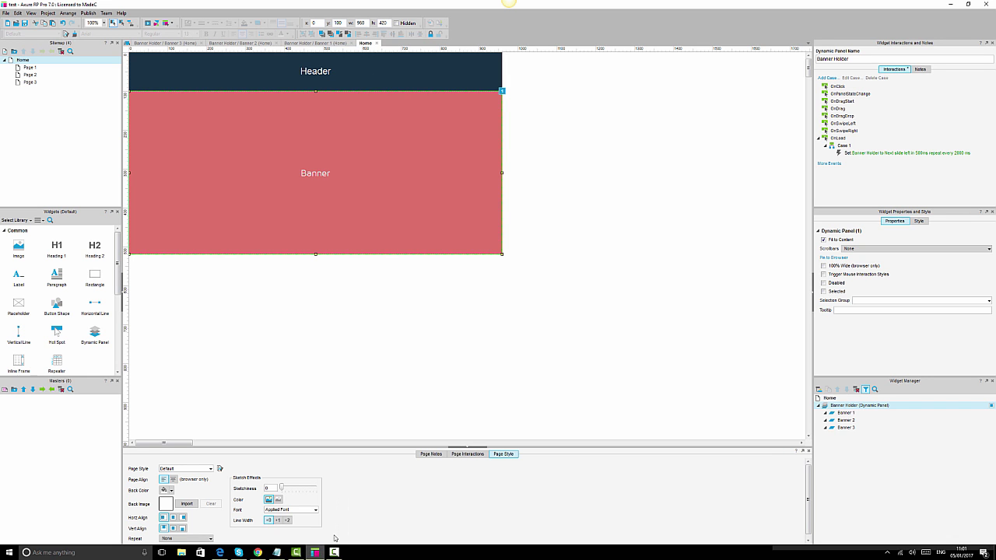
Turn on 'Wrap from last to first' in Banner Holder's OnLoad Set Panel State action, then switch to Chrome.
double_click(873, 153)
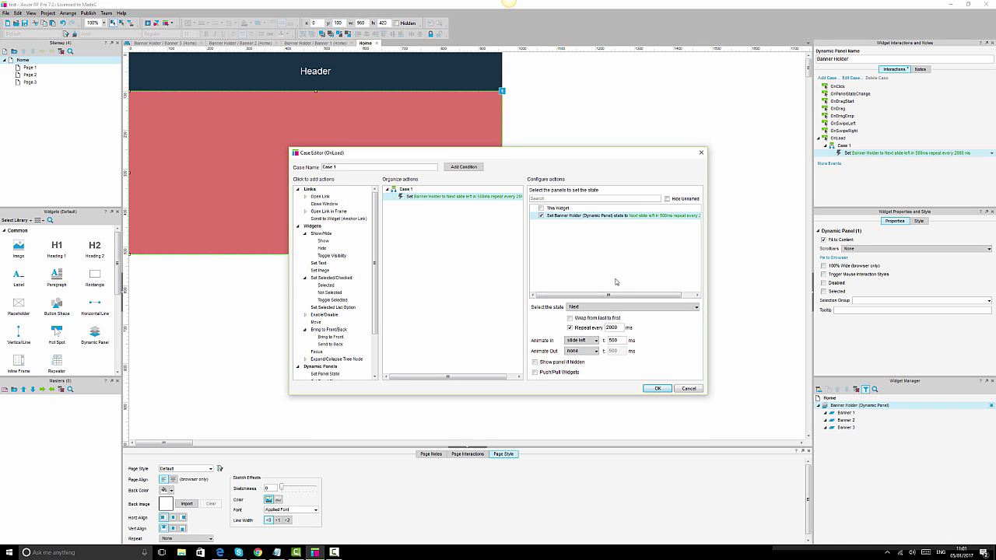
left_click(570, 318)
left_click(657, 389)
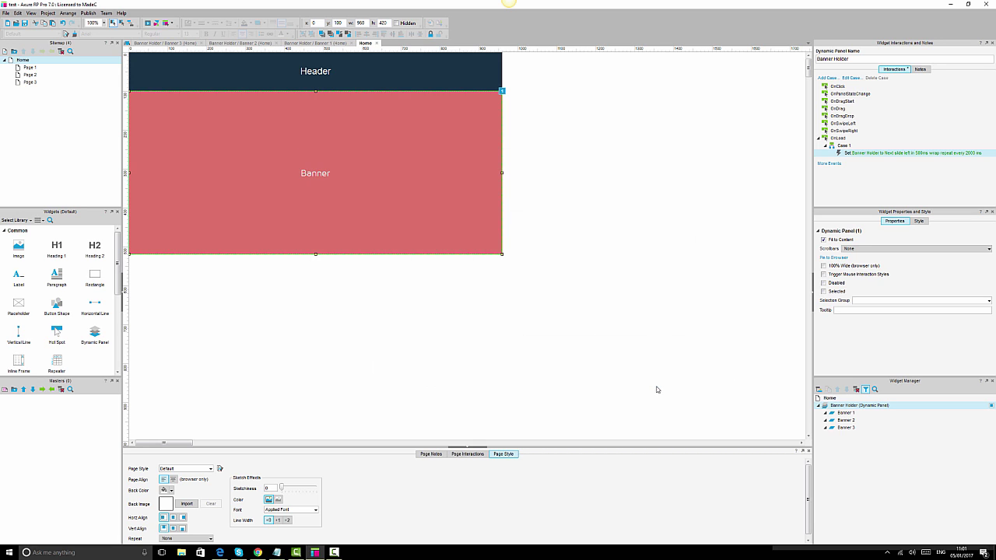
left_click(257, 552)
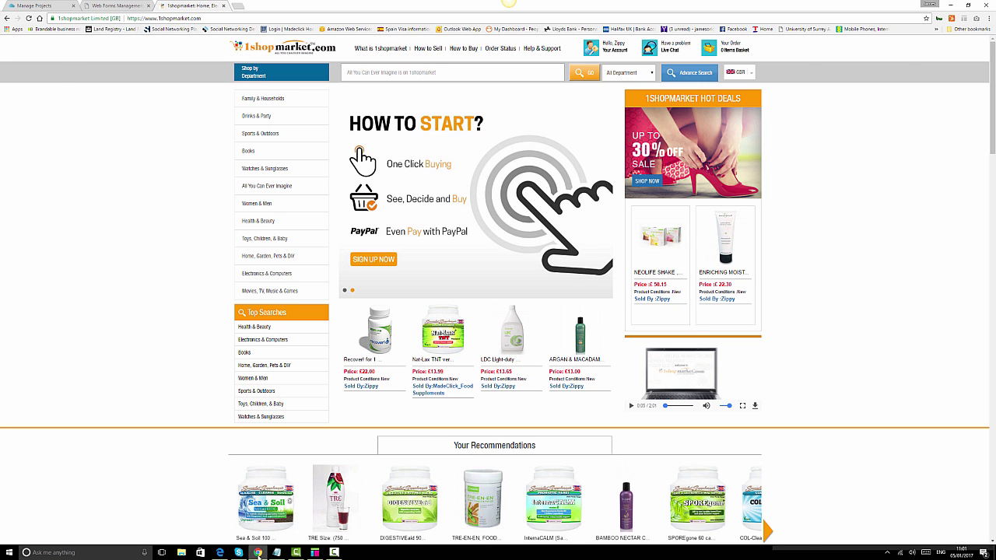
Reload the Edge preview to test the looping banner, then return to Axure.
left_click(214, 553)
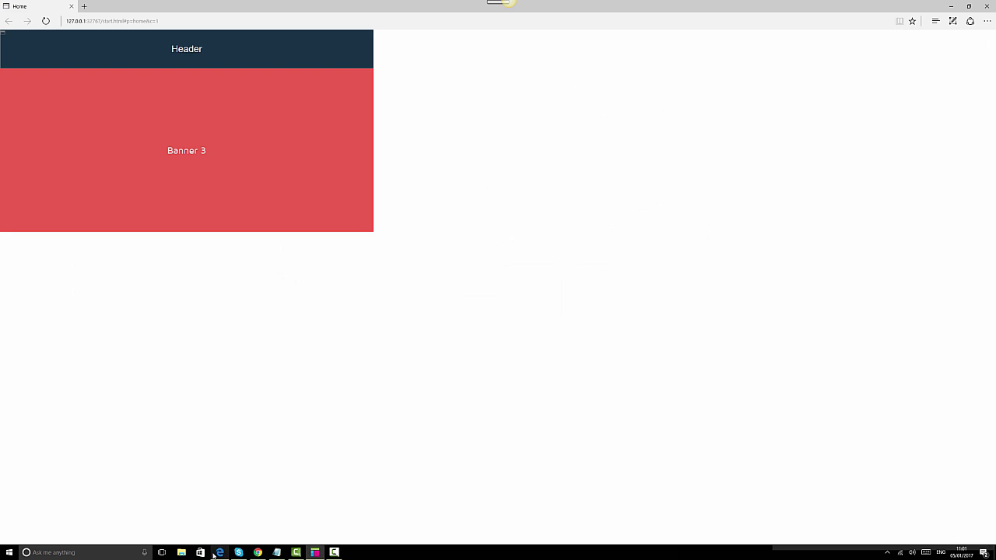
left_click(46, 21)
left_click(316, 553)
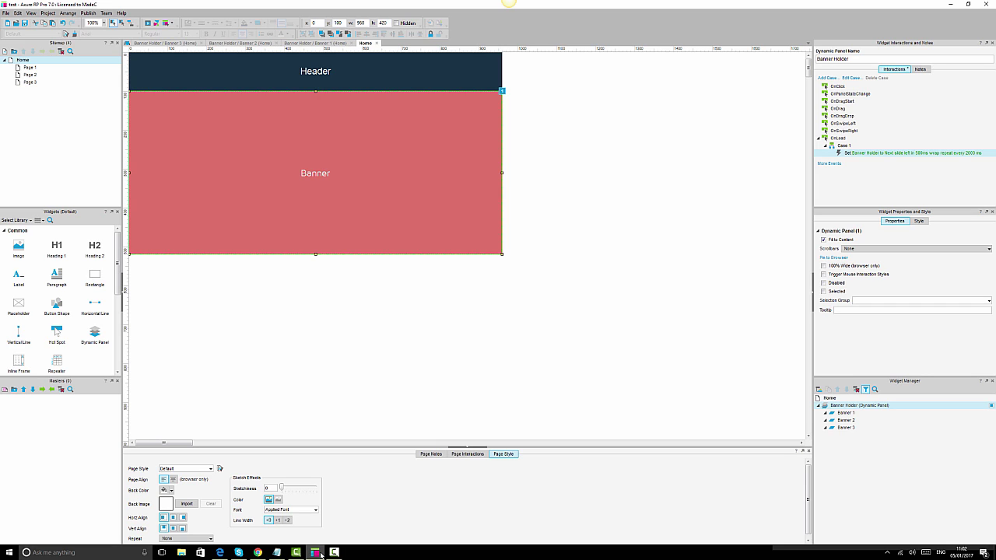
Set the Home page alignment to centre and reload the Edge preview to check it.
left_click(393, 315)
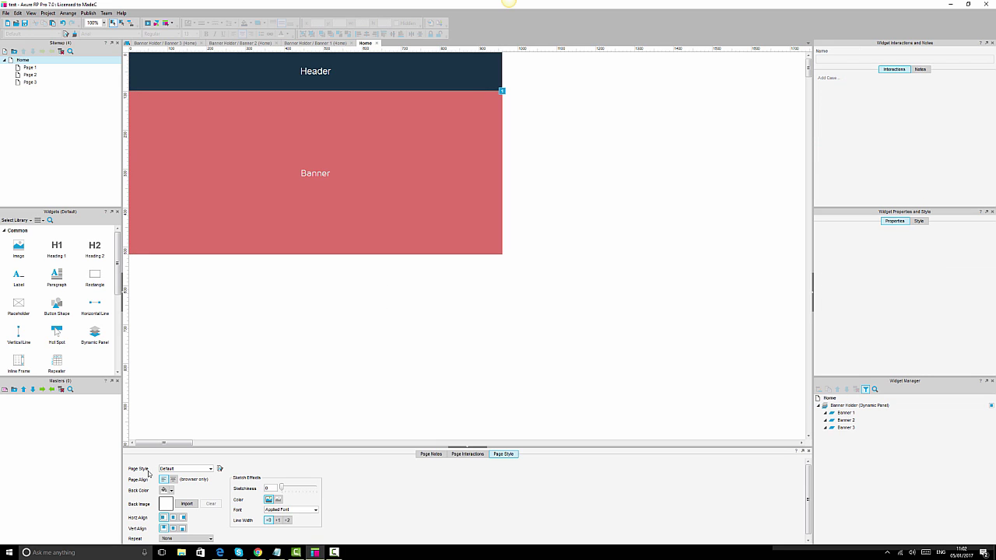
left_click(173, 479)
left_click(219, 552)
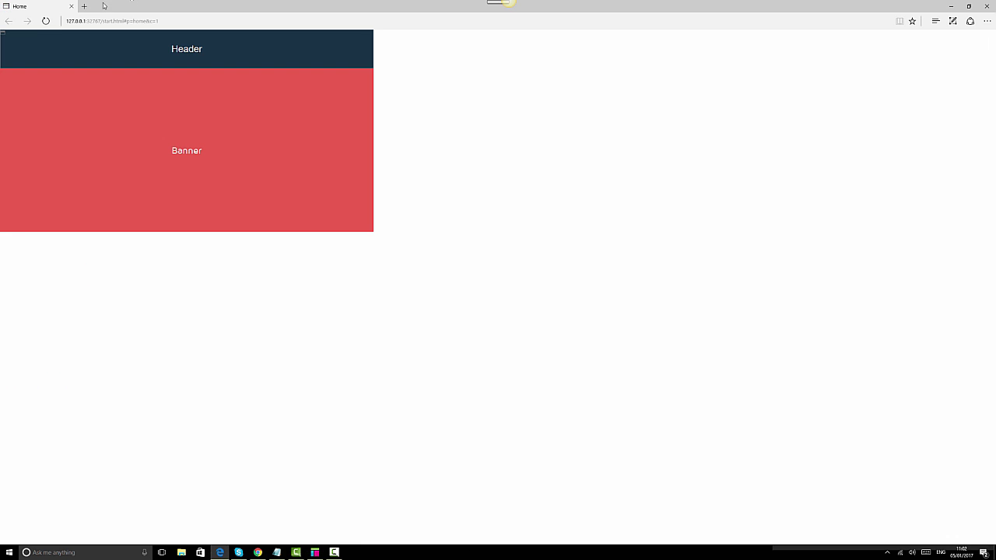
left_click(46, 21)
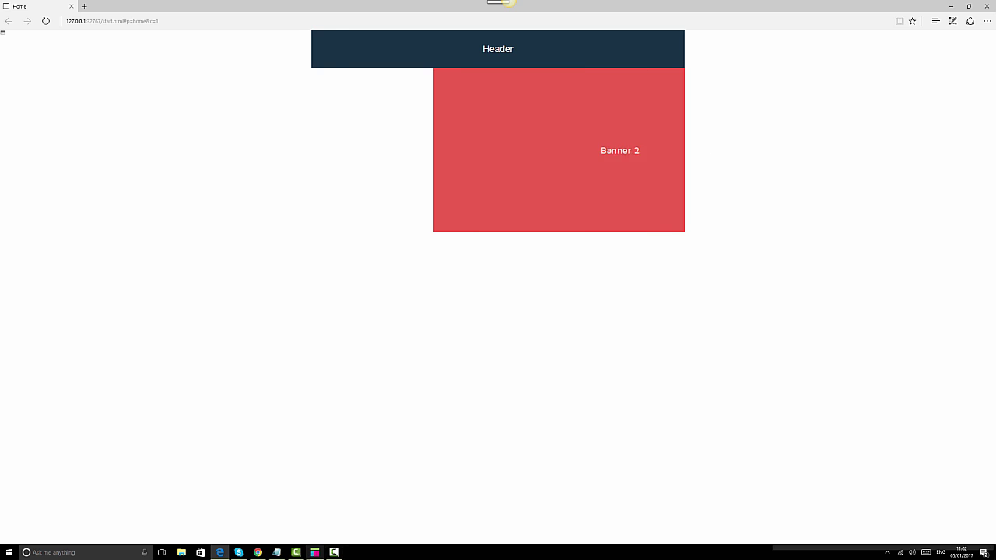
left_click(315, 552)
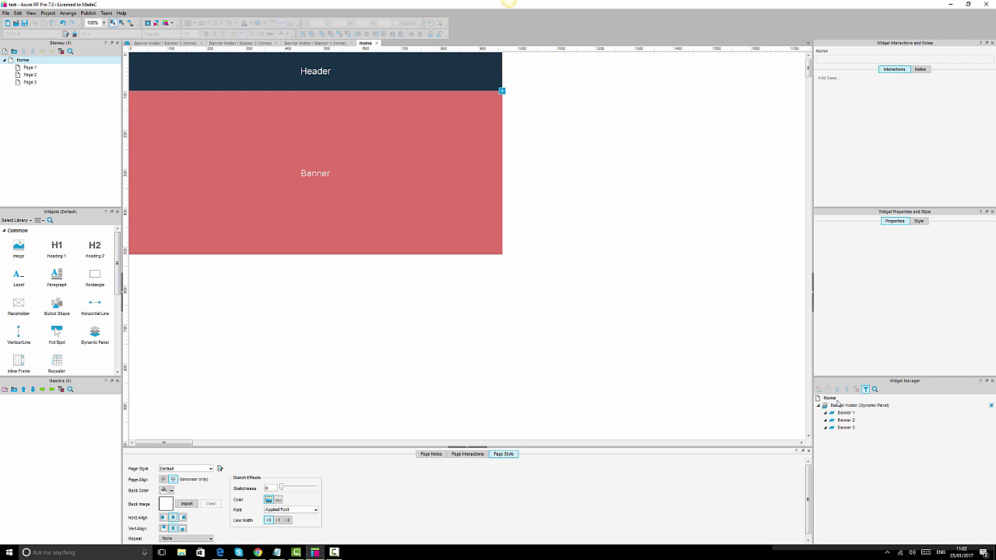
mouse_move(838, 410)
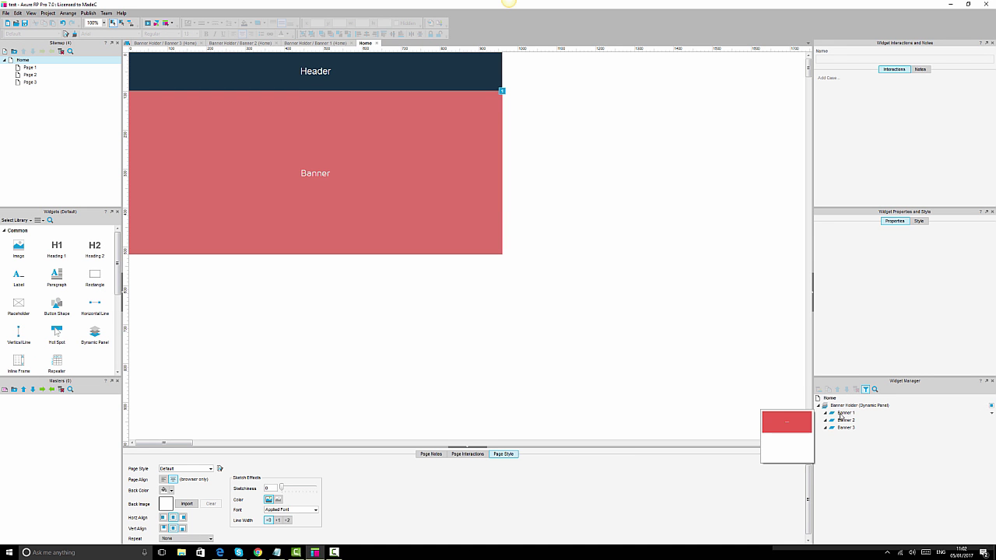